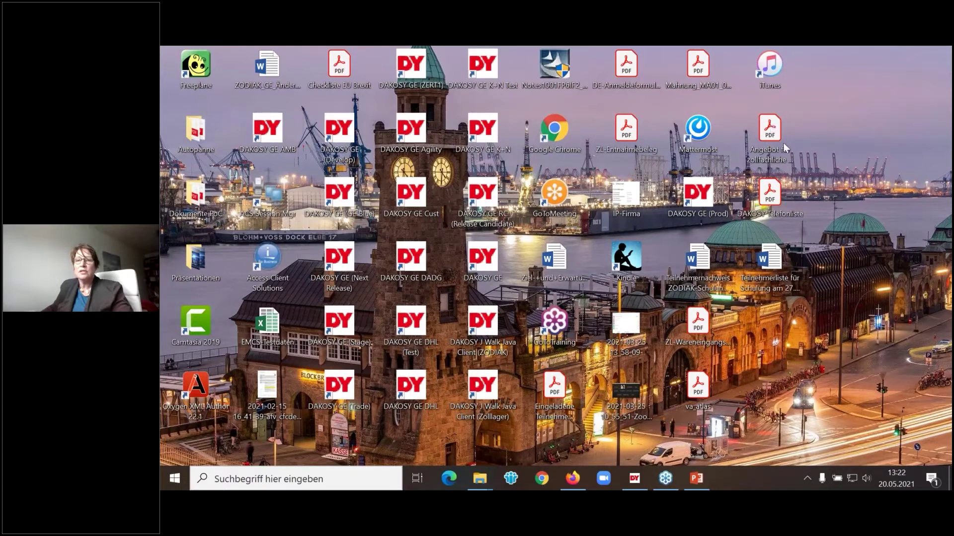
Centre the PowerPoint window and start the Drag&Map Customs slide show full screen
{"action": "left_click_drag", "start_coordinate": [946, 117], "coordinate": [939, 145]}
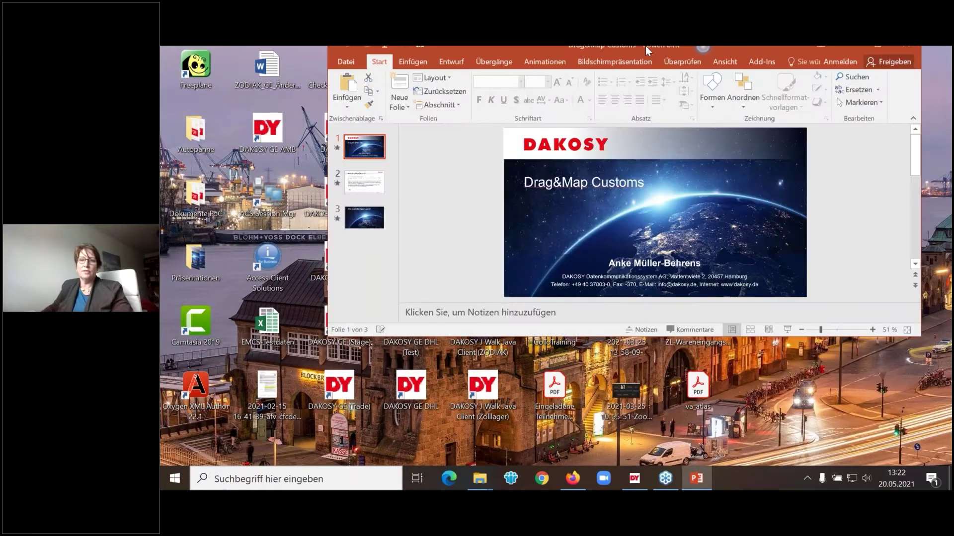
{"action": "left_click_drag", "start_coordinate": [940, 145], "coordinate": [494, 88]}
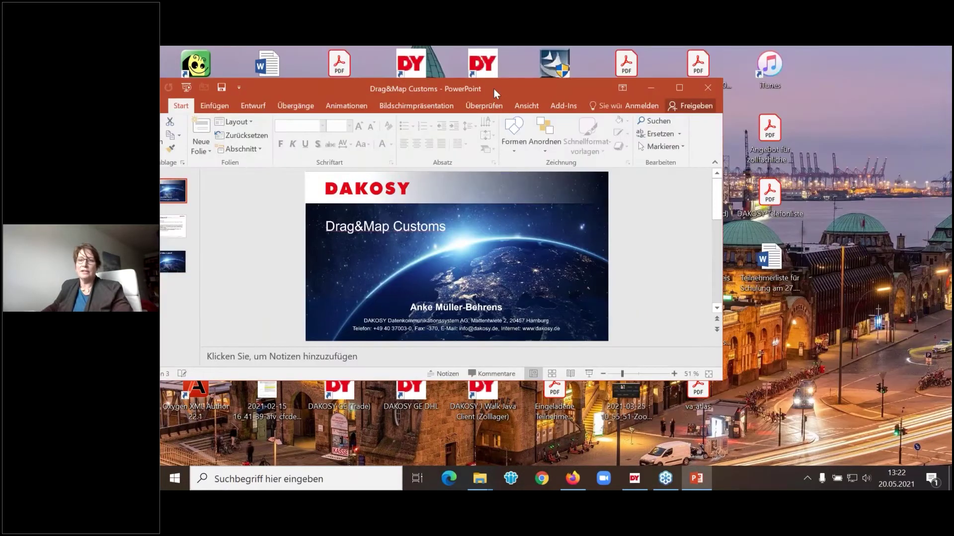
{"action": "left_click", "coordinate": [694, 90]}
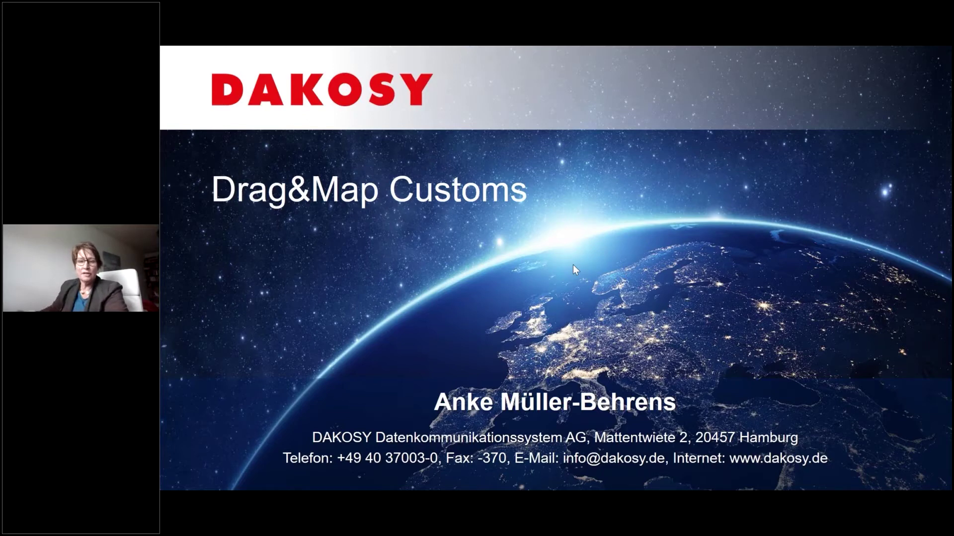
Advance to the 'Was ist Drag&Map Customs?' slide and follow its Live-Demo link to the login page
{"action": "left_click", "coordinate": [302, 229]}
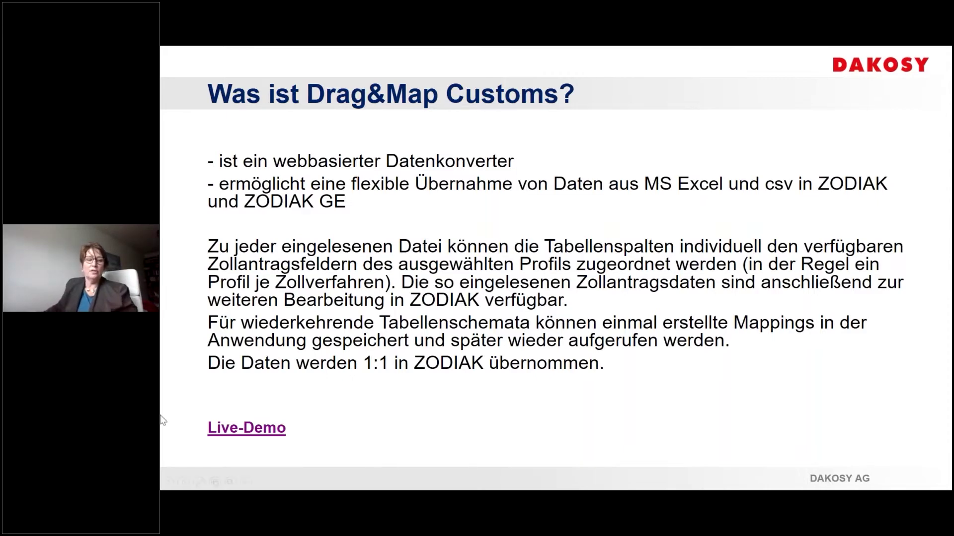
{"action": "left_click", "coordinate": [233, 429]}
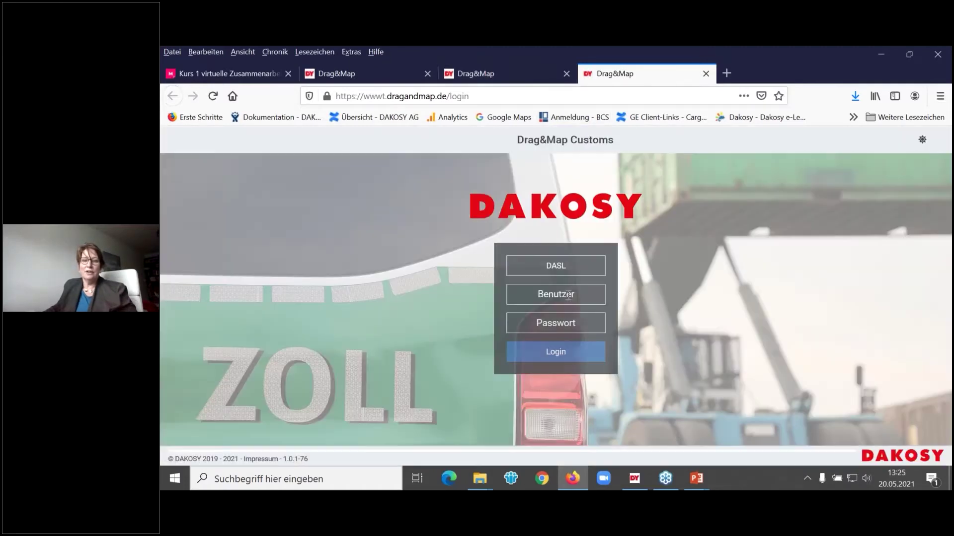
Log in to Drag&Map Customs with the saved username and the account password
{"action": "left_click", "coordinate": [556, 294]}
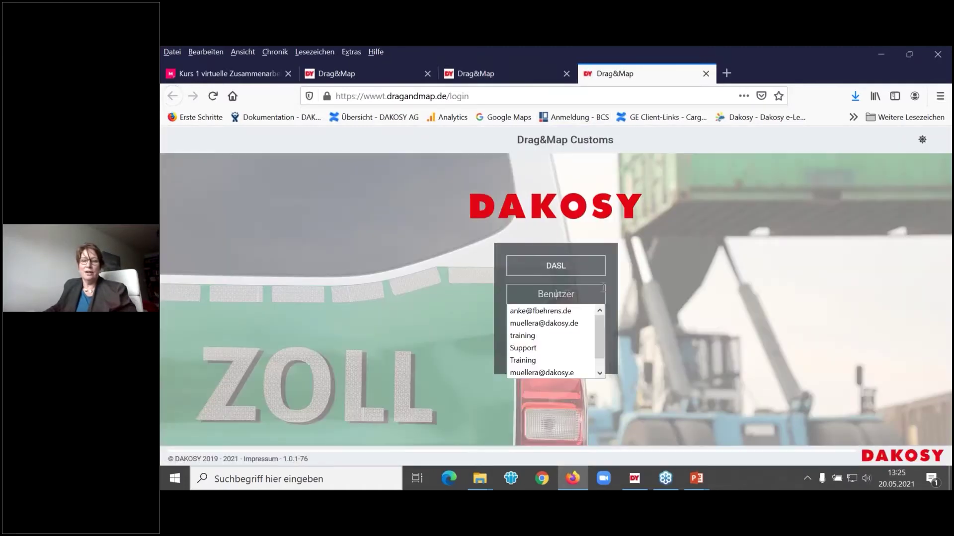
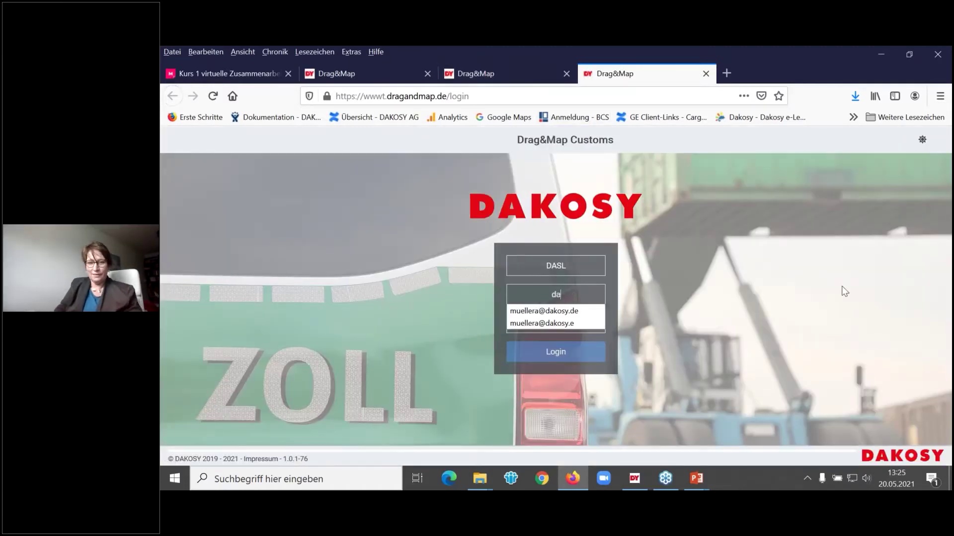
{"action": "key", "text": "Tab"}
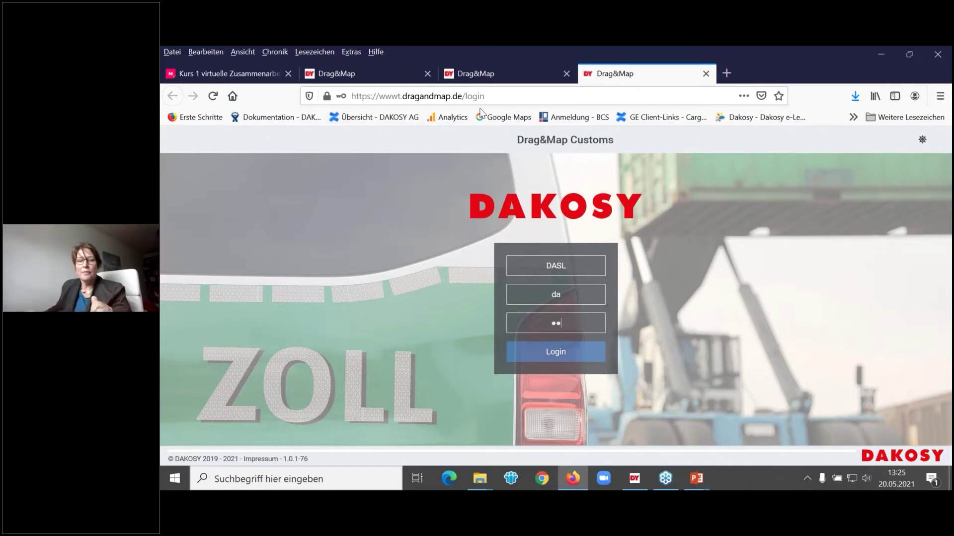
{"action": "left_click", "coordinate": [547, 358]}
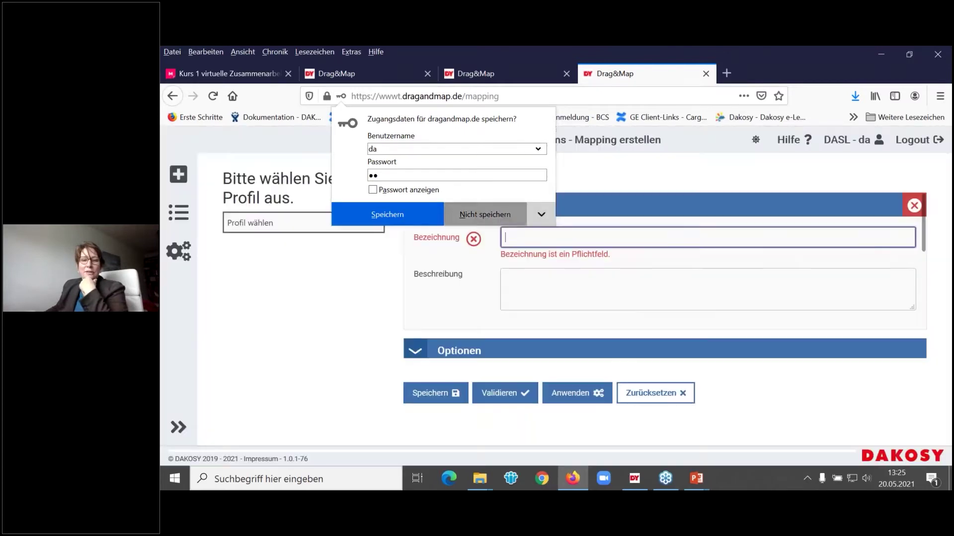
Decline saving the login and choose the 'Zollanmeldung Freier Verkehr' profile for the new mapping
{"action": "left_click", "coordinate": [485, 214]}
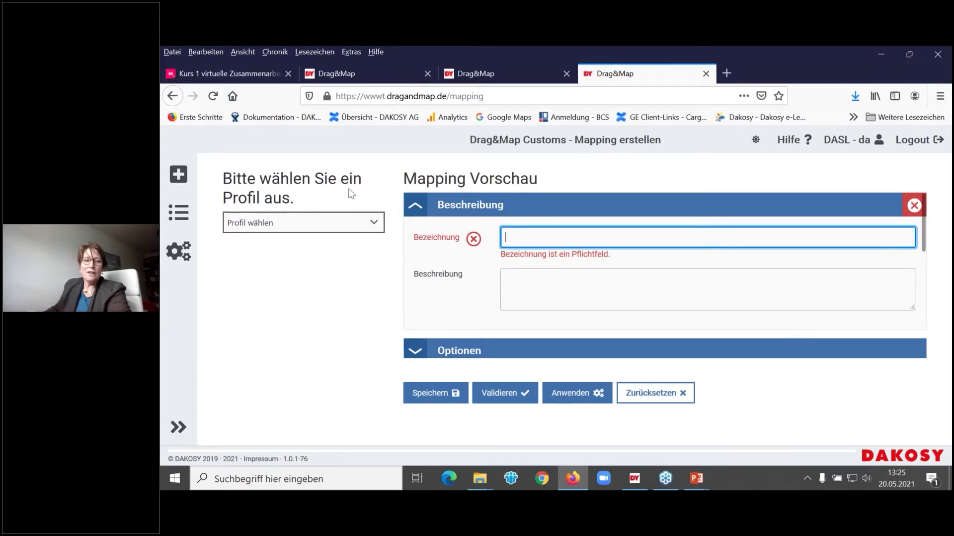
{"action": "left_click", "coordinate": [361, 225]}
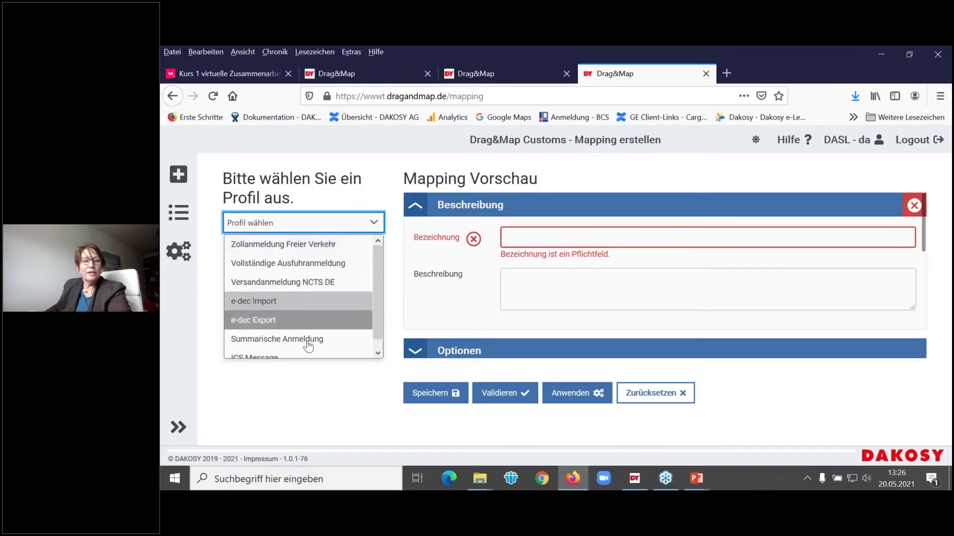
{"action": "left_click_drag", "start_coordinate": [375, 273], "coordinate": [376, 324]}
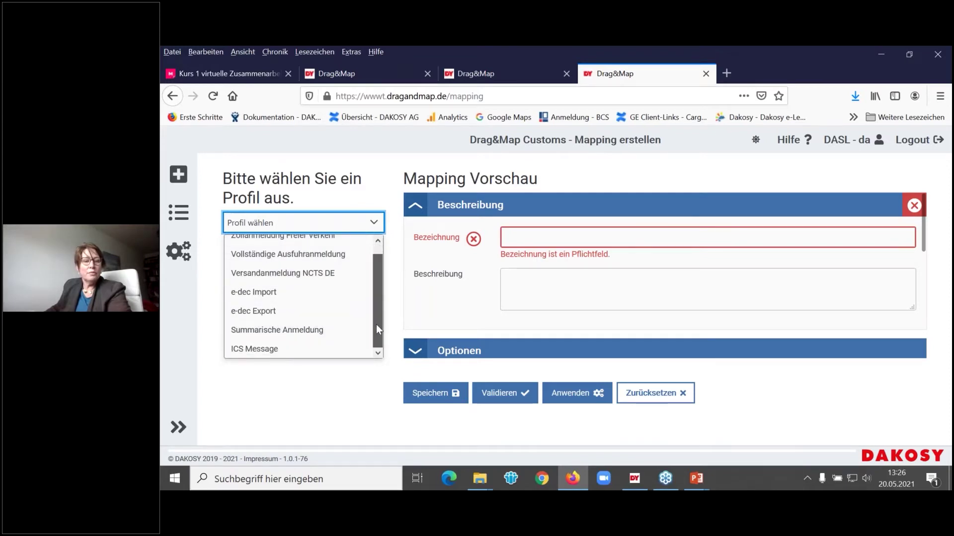
{"action": "scroll", "coordinate": [375, 275], "scroll_direction": "up", "scroll_amount": 1}
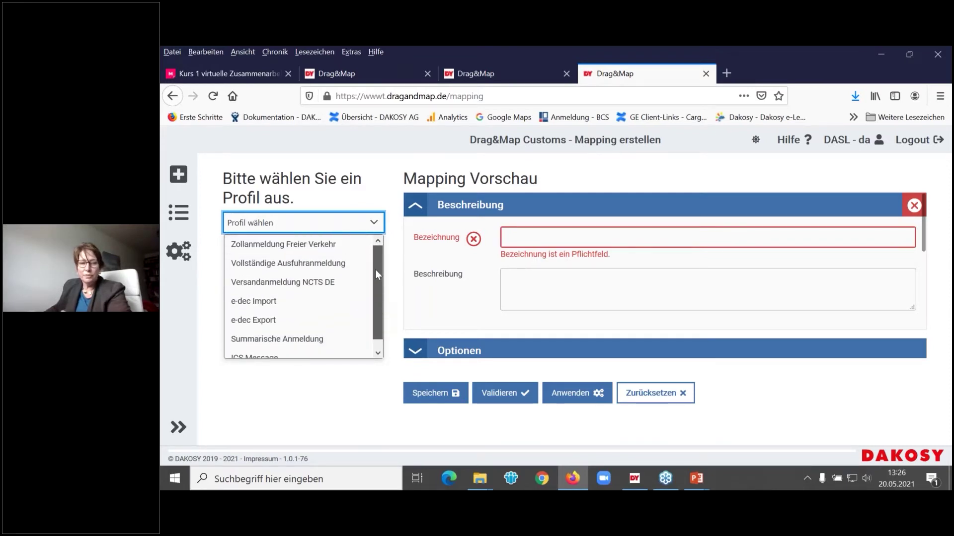
{"action": "left_click", "coordinate": [323, 254]}
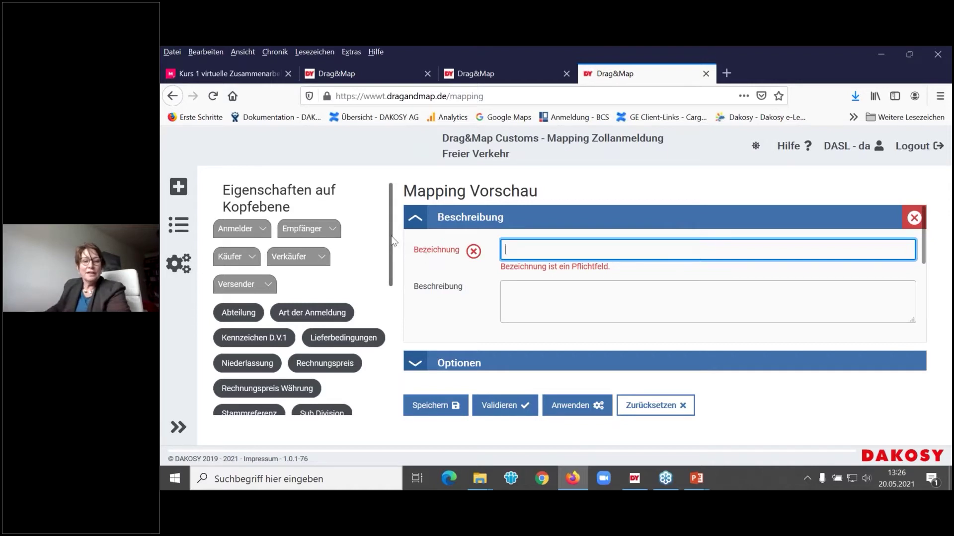
{"action": "scroll", "coordinate": [395, 260], "scroll_direction": "down", "scroll_amount": 2}
{"action": "scroll", "coordinate": [395, 260], "scroll_direction": "up", "scroll_amount": 2}
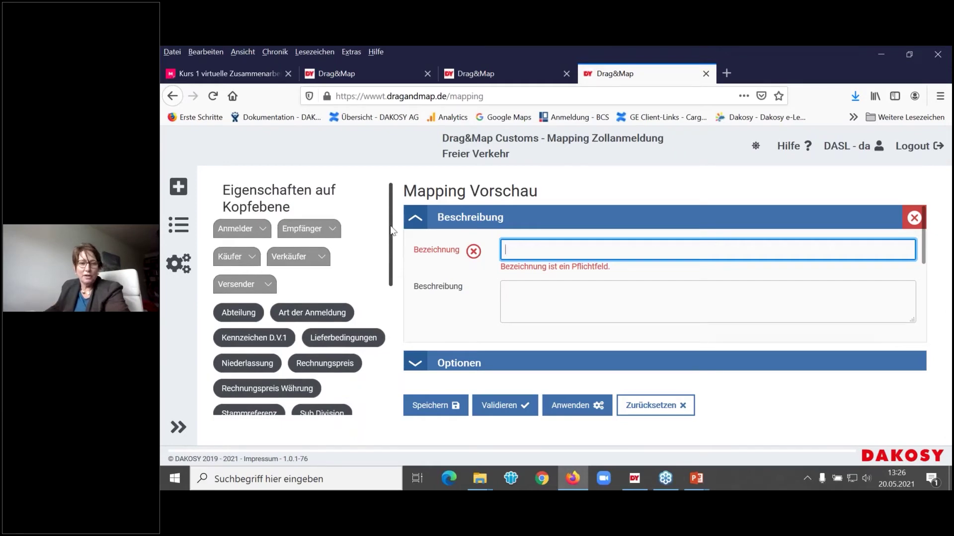
{"action": "scroll", "coordinate": [391, 230], "scroll_direction": "down", "scroll_amount": 2}
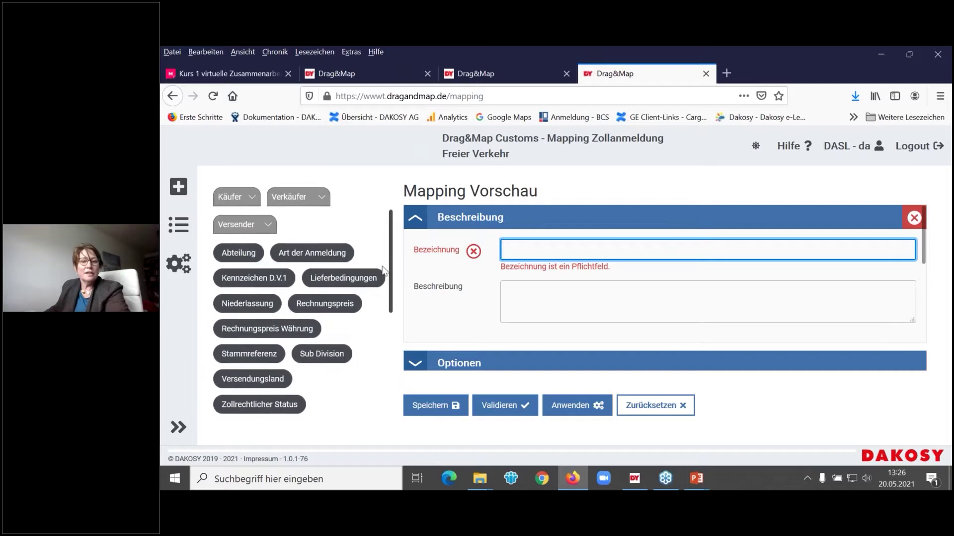
{"action": "scroll", "coordinate": [380, 288], "scroll_direction": "down", "scroll_amount": 3}
{"action": "scroll", "coordinate": [377, 298], "scroll_direction": "up", "scroll_amount": 2}
{"action": "scroll", "coordinate": [376, 273], "scroll_direction": "up", "scroll_amount": 1}
{"action": "scroll", "coordinate": [375, 259], "scroll_direction": "up", "scroll_amount": 1}
{"action": "scroll", "coordinate": [376, 257], "scroll_direction": "up", "scroll_amount": 1}
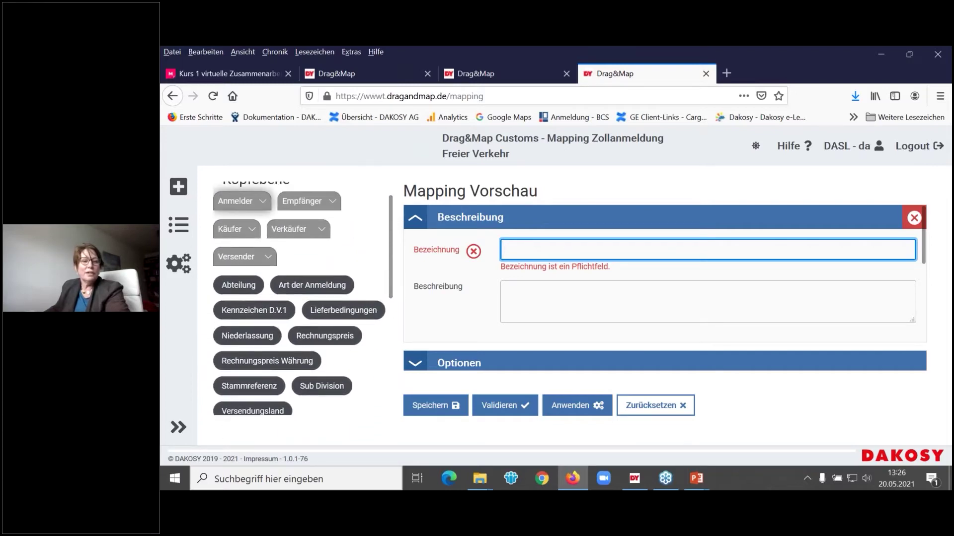
{"action": "left_click", "coordinate": [225, 201]}
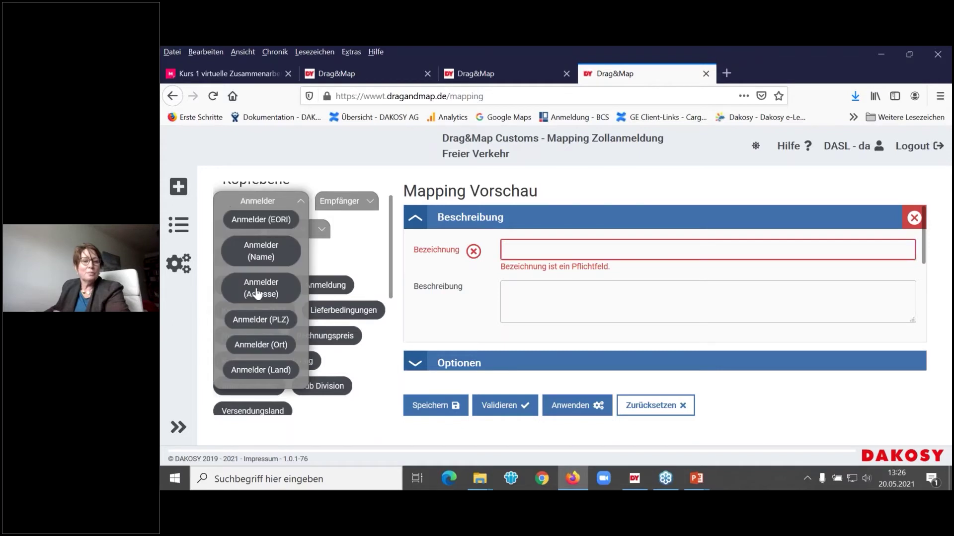
{"action": "left_click", "coordinate": [337, 252]}
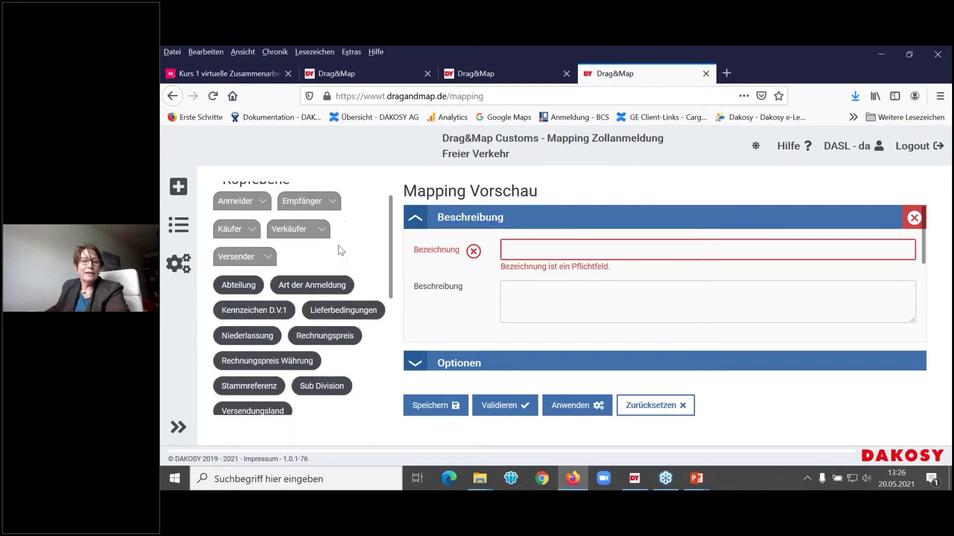
{"action": "left_click", "coordinate": [316, 204]}
{"action": "left_click", "coordinate": [331, 210]}
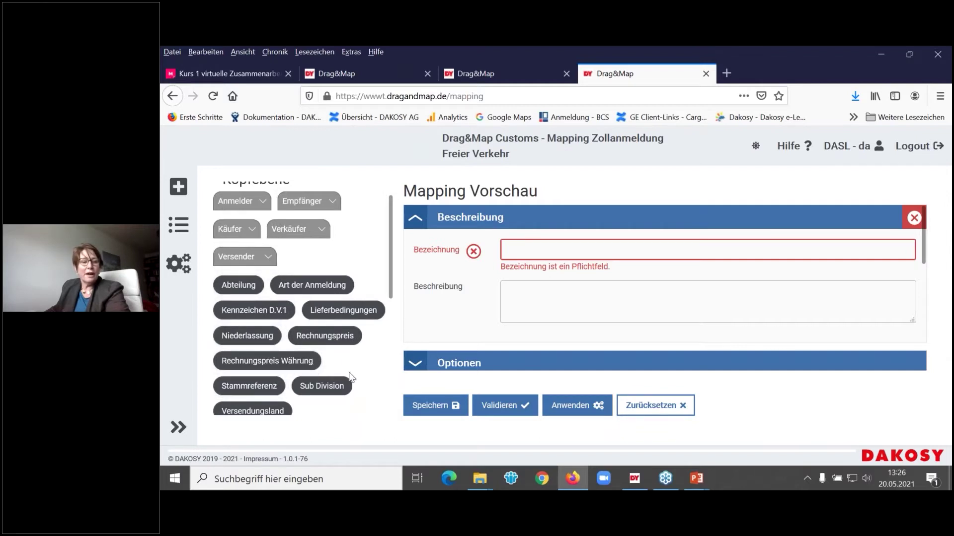
{"action": "scroll", "coordinate": [372, 355], "scroll_direction": "down", "scroll_amount": 3}
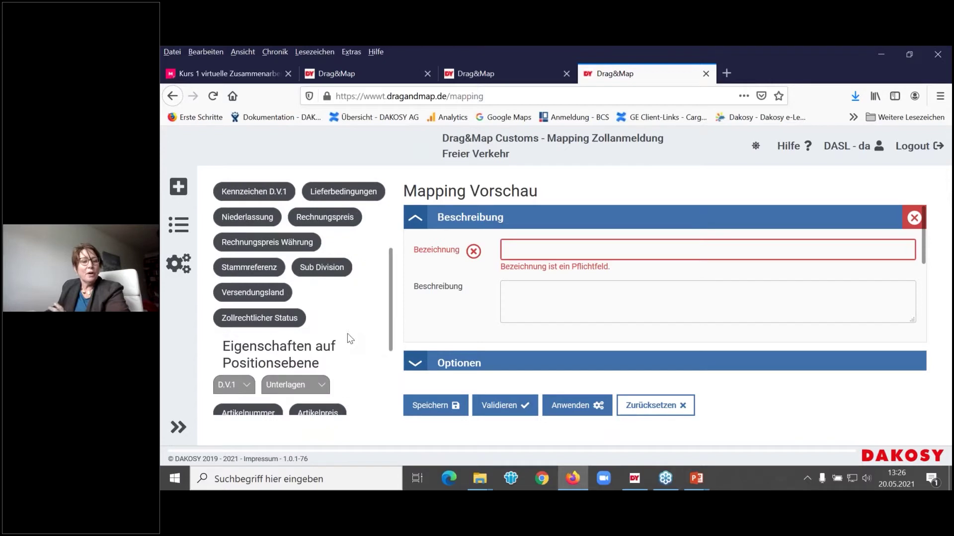
{"action": "scroll", "coordinate": [349, 338], "scroll_direction": "down", "scroll_amount": 2}
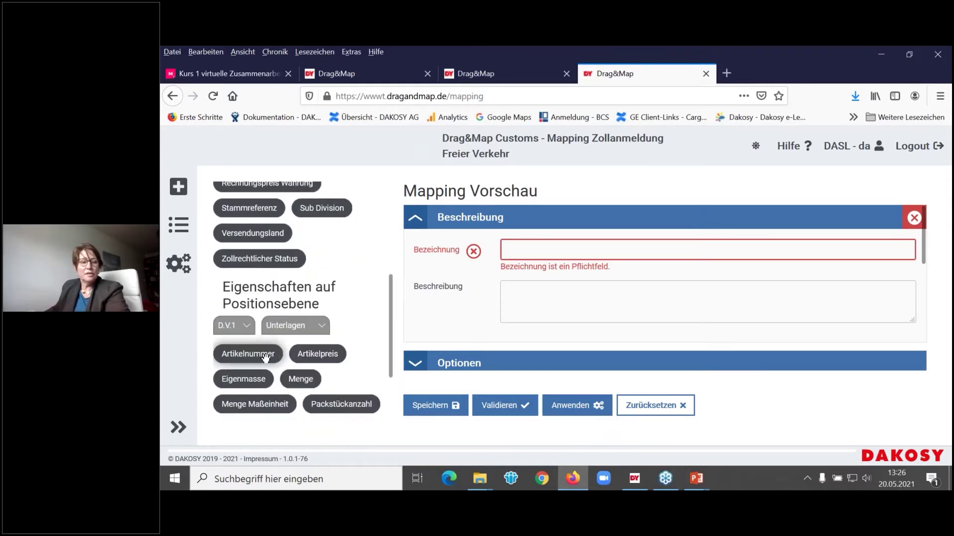
{"action": "scroll", "coordinate": [300, 370], "scroll_direction": "down", "scroll_amount": 3}
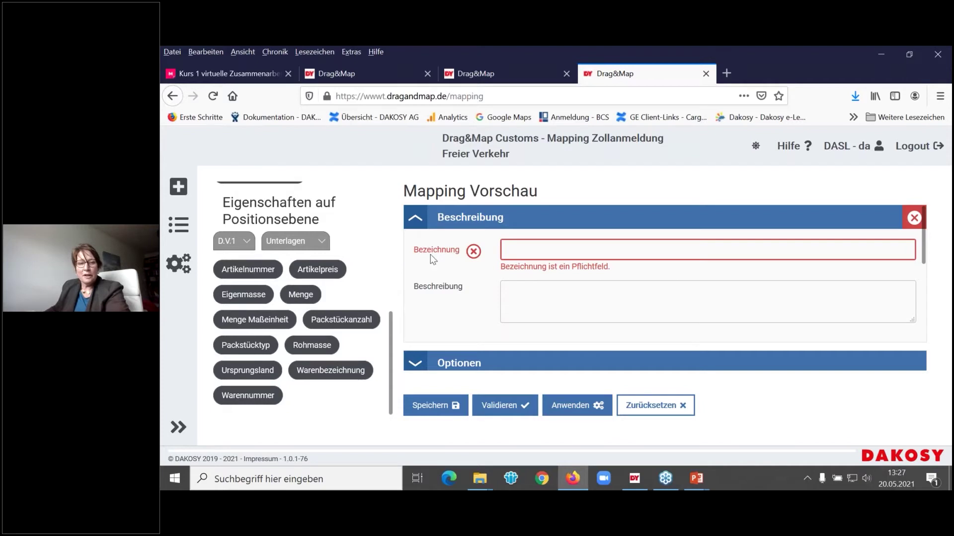
{"action": "left_click", "coordinate": [532, 253]}
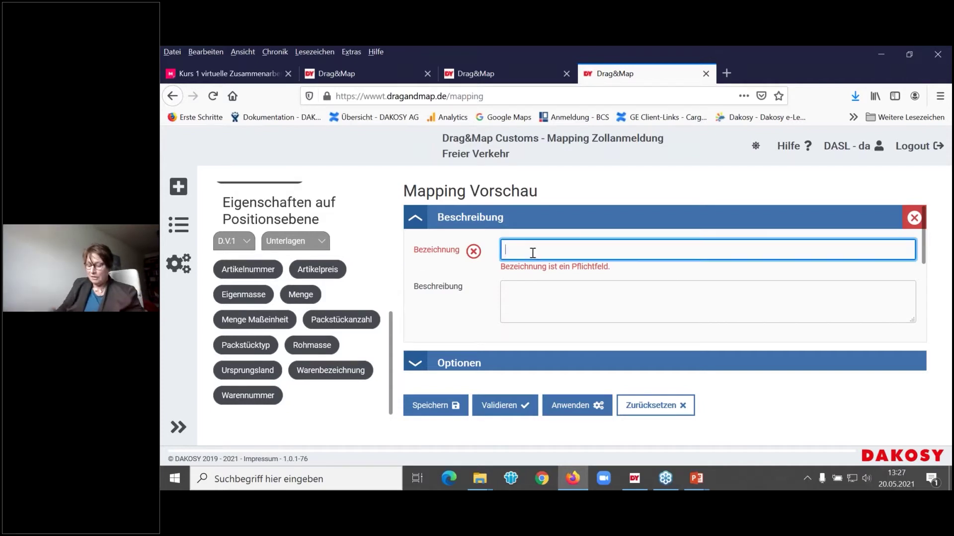
Name the mapping 'Import-Müller' and edit the first-row-to-process setting in the mapping options
{"action": "type", "text": "Import"}
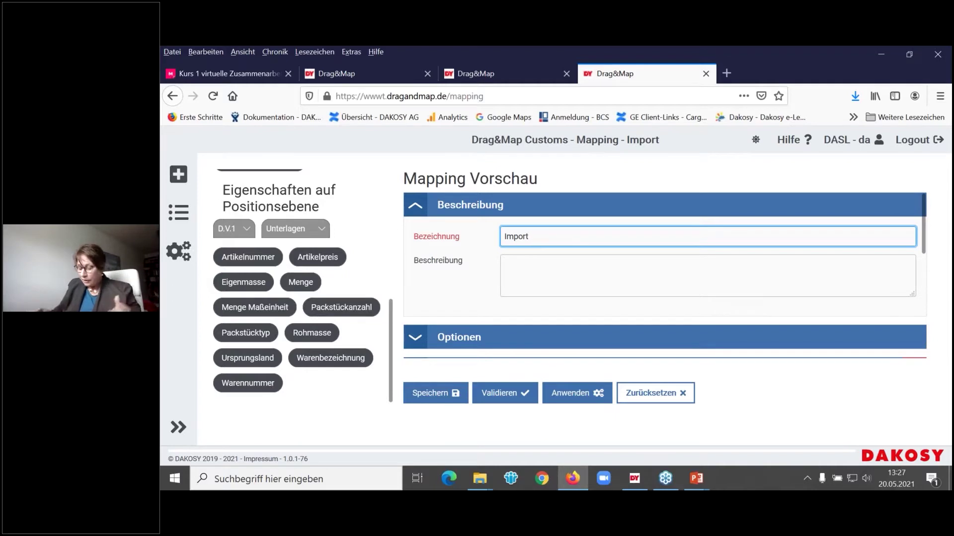
{"action": "type", "text": "-"}
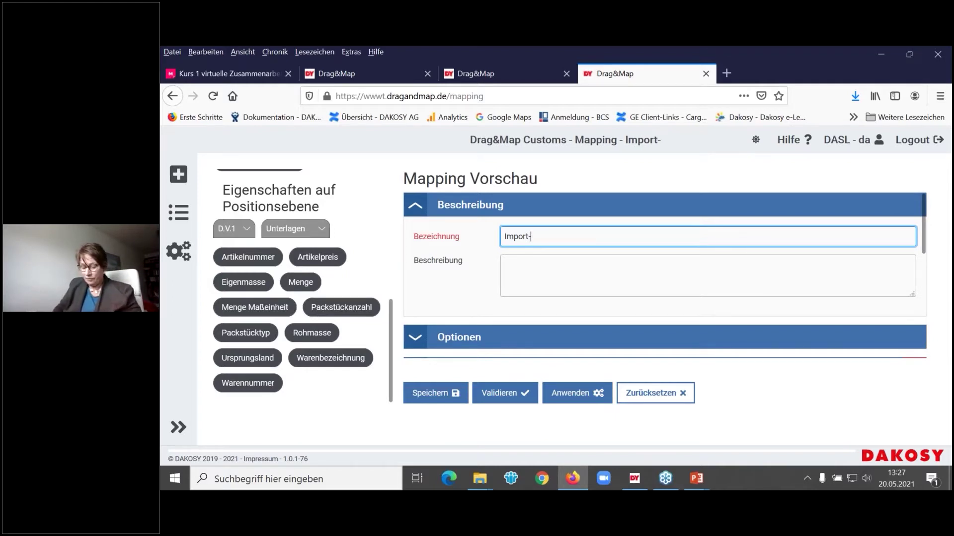
{"action": "type", "text": "Müller"}
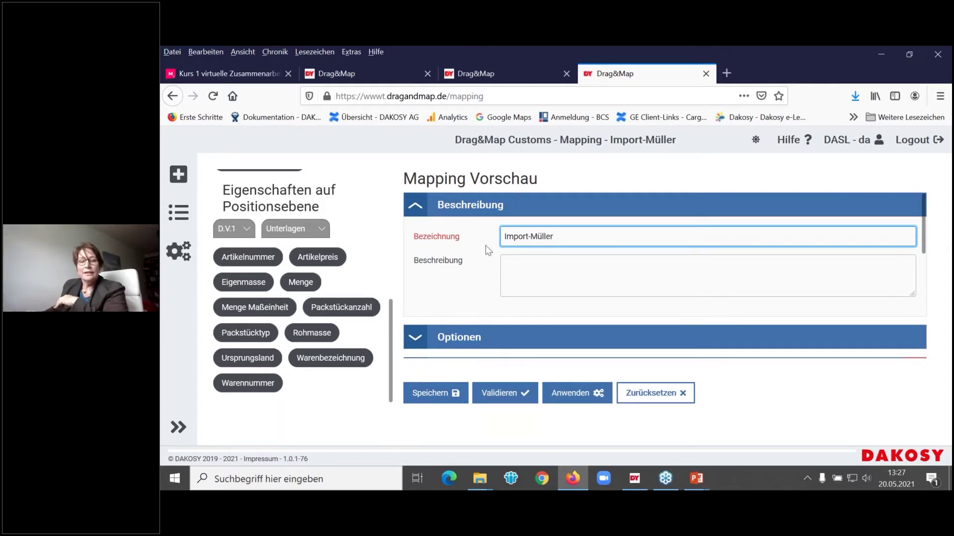
{"action": "scroll", "coordinate": [508, 228], "scroll_direction": "down", "scroll_amount": 3}
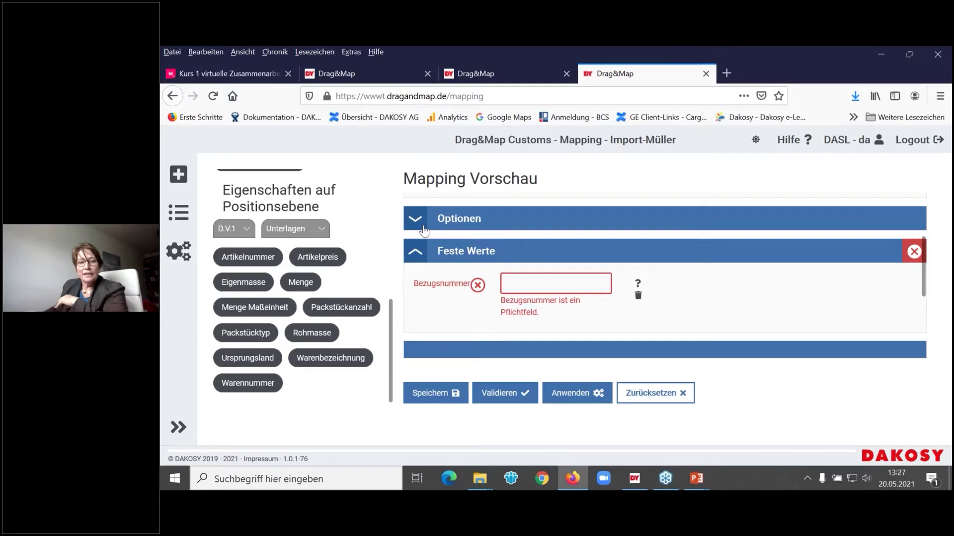
{"action": "left_click", "coordinate": [424, 229]}
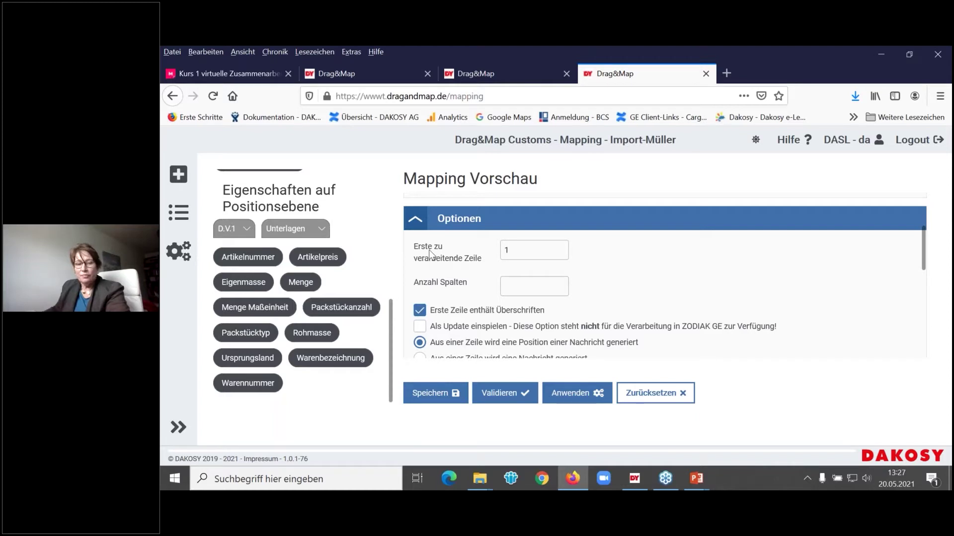
{"action": "left_click", "coordinate": [506, 250]}
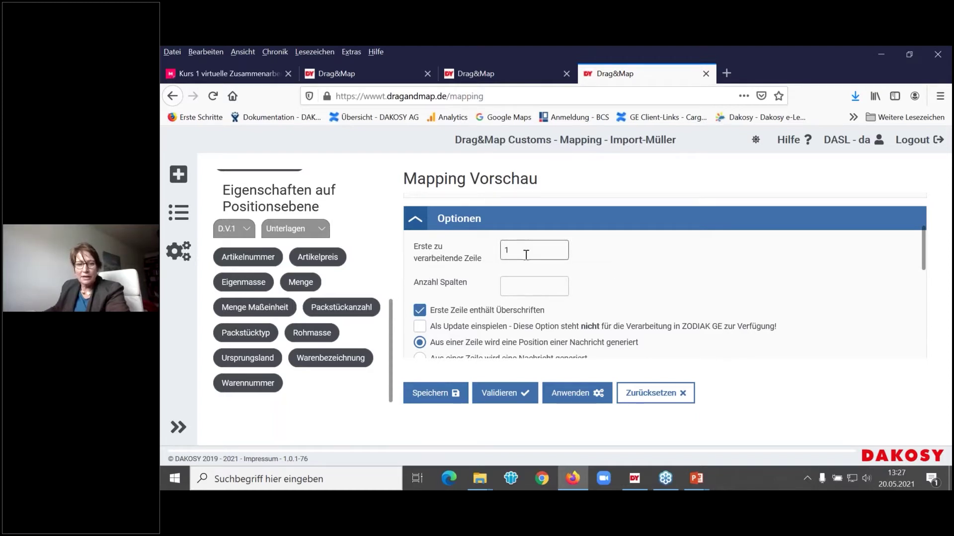
Scroll down to the Feste Werte section and select its empty Bezugsnummer field
{"action": "scroll", "coordinate": [543, 262], "scroll_direction": "down", "scroll_amount": 2}
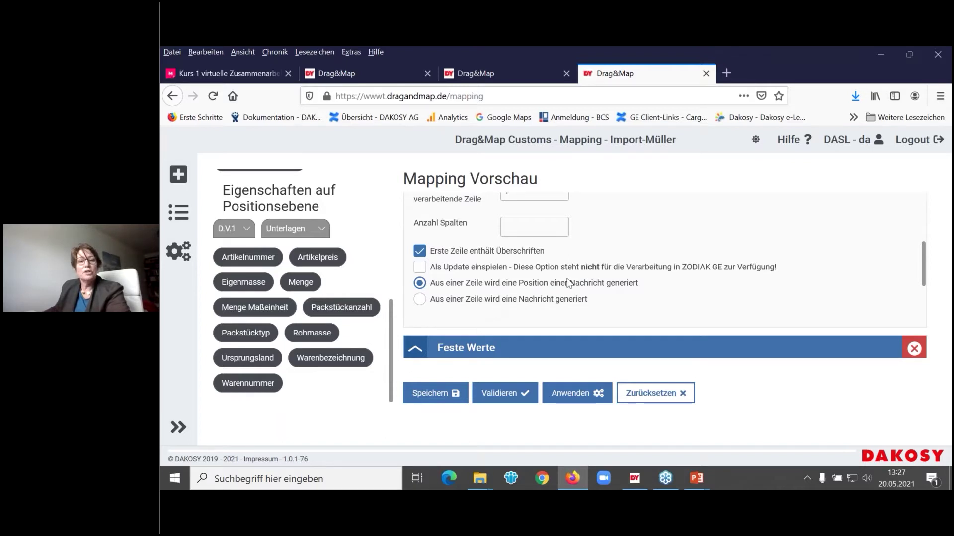
{"action": "scroll", "coordinate": [569, 272], "scroll_direction": "down", "scroll_amount": 2}
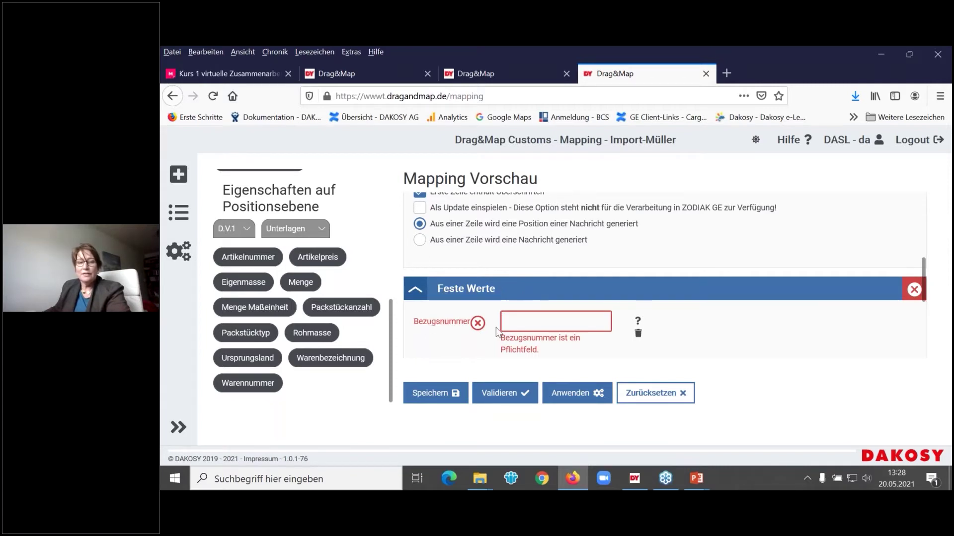
{"action": "left_click", "coordinate": [538, 323]}
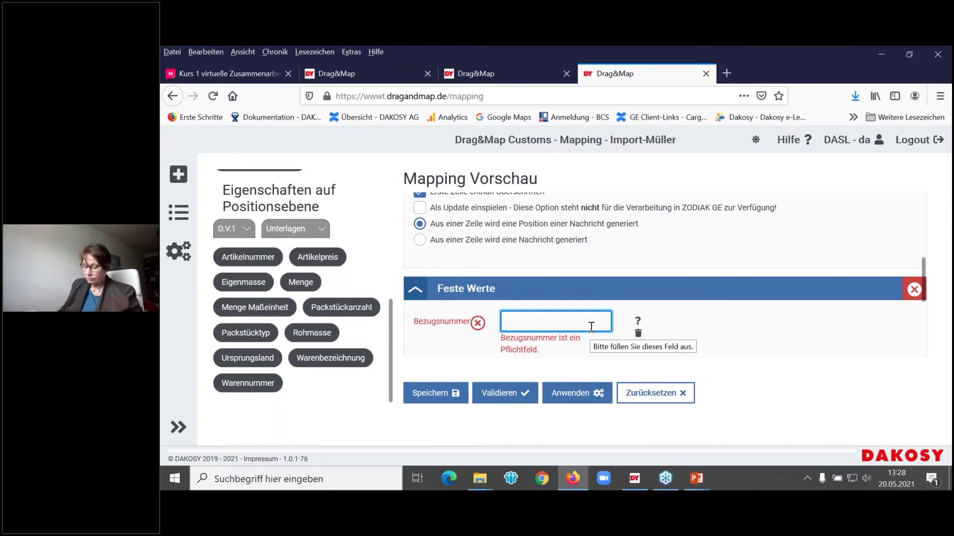
Enter AMB_20052021-1 as the fixed Bezugsnummer value
{"action": "type", "text": "A"}
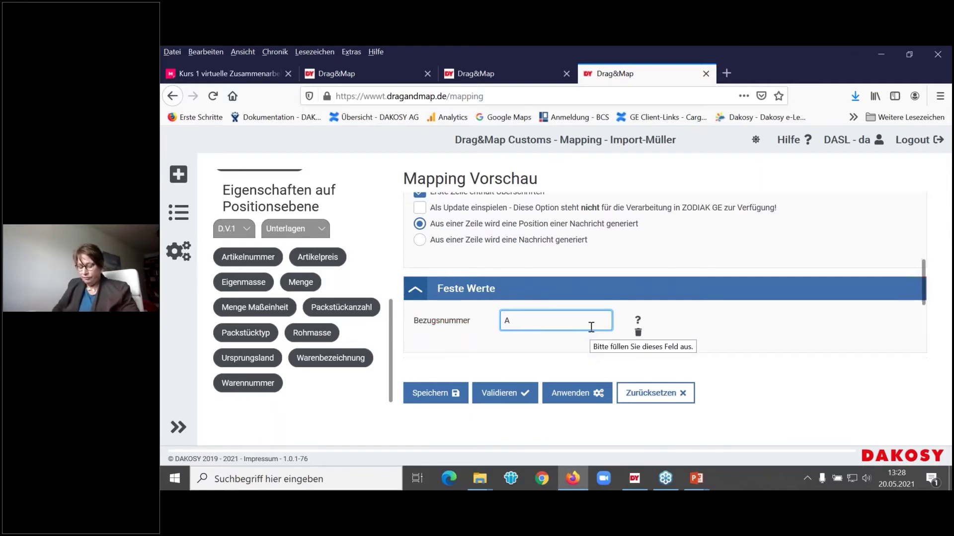
{"action": "type", "text": "200520"}
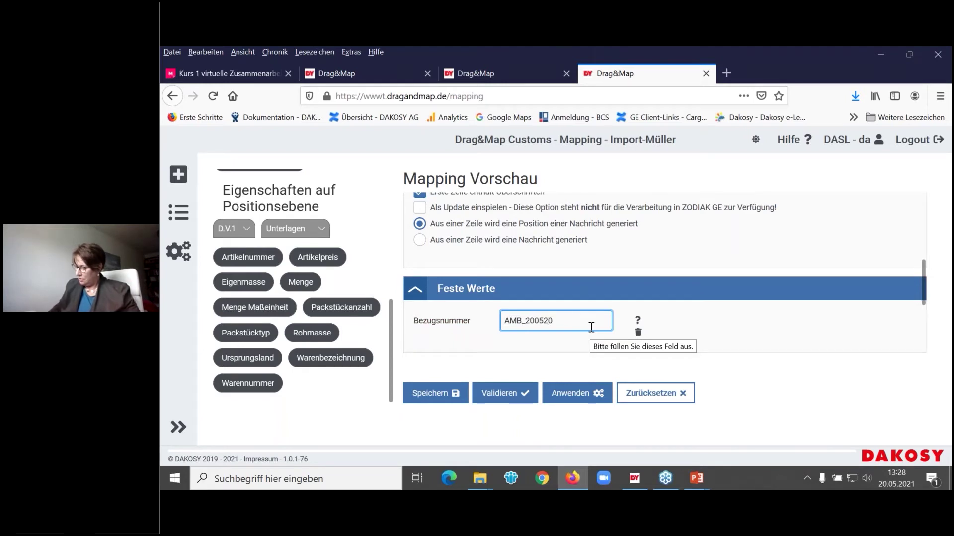
{"action": "type", "text": "1-1"}
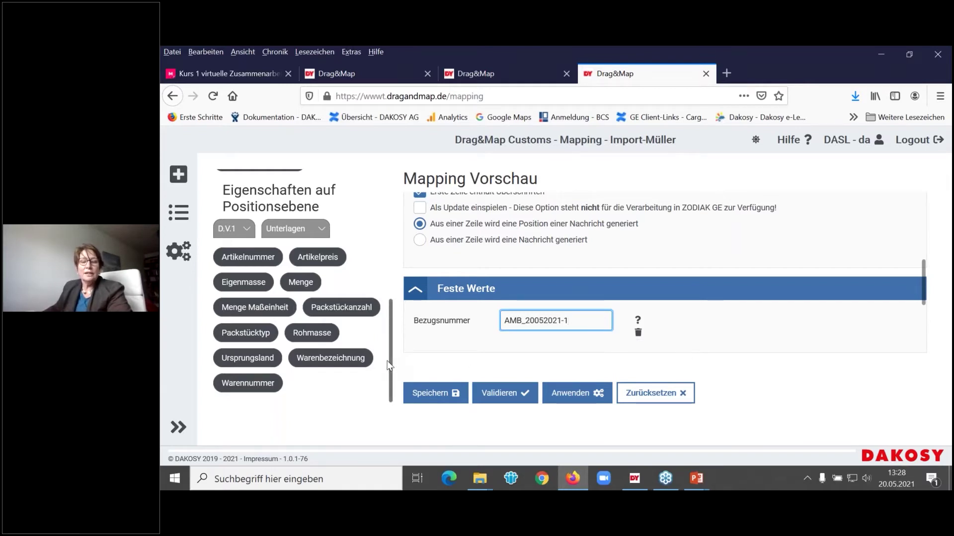
{"action": "scroll", "coordinate": [389, 366], "scroll_direction": "up", "scroll_amount": 1}
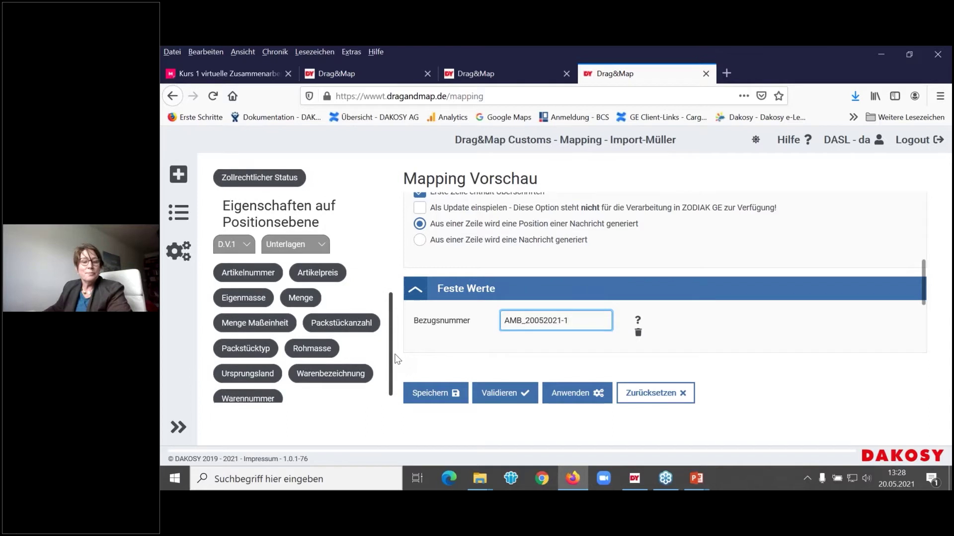
{"action": "left_click_drag", "start_coordinate": [394, 359], "coordinate": [388, 260]}
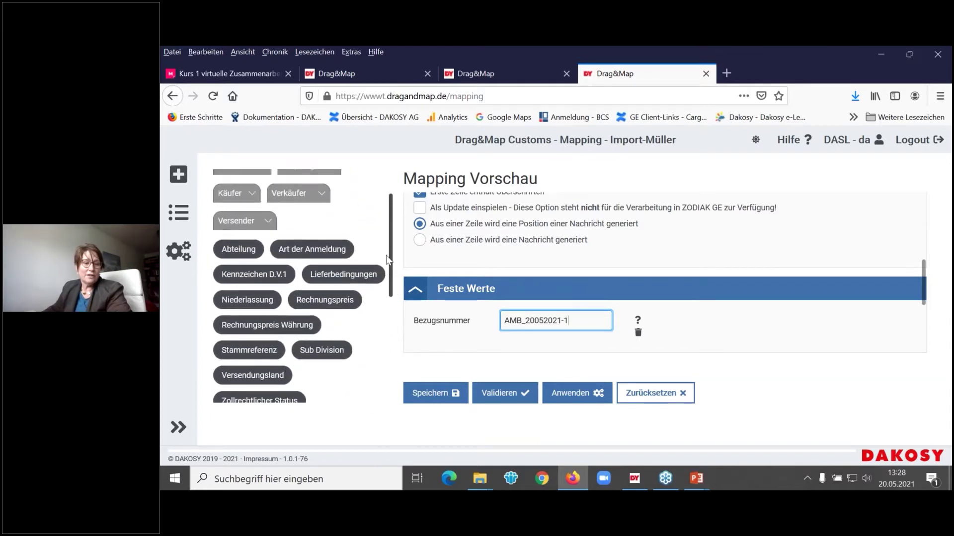
Add Niederlassung to Feste Werte with the fixed value HH
{"action": "left_click", "coordinate": [255, 303]}
{"action": "left_click_drag", "start_coordinate": [255, 303], "coordinate": [424, 330]}
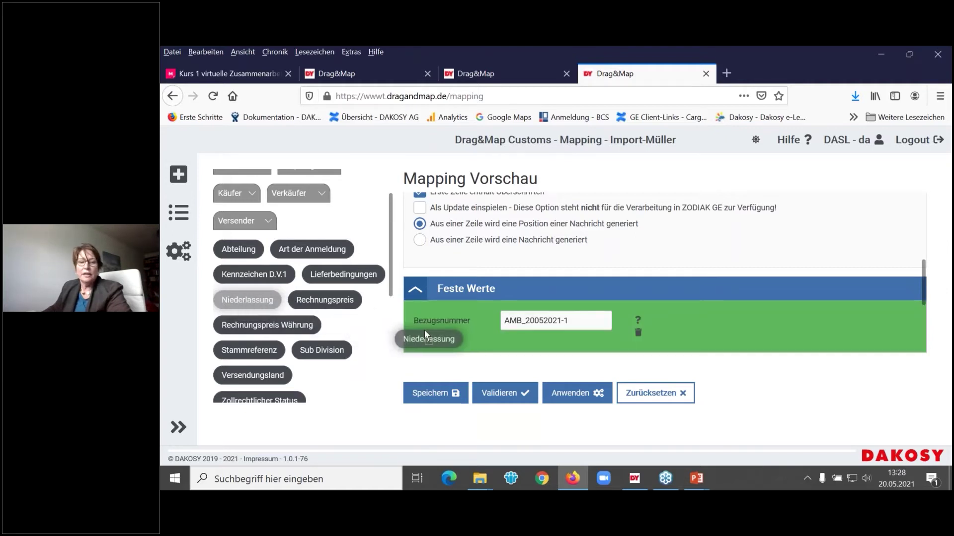
{"action": "left_click_drag", "start_coordinate": [424, 330], "coordinate": [437, 335]}
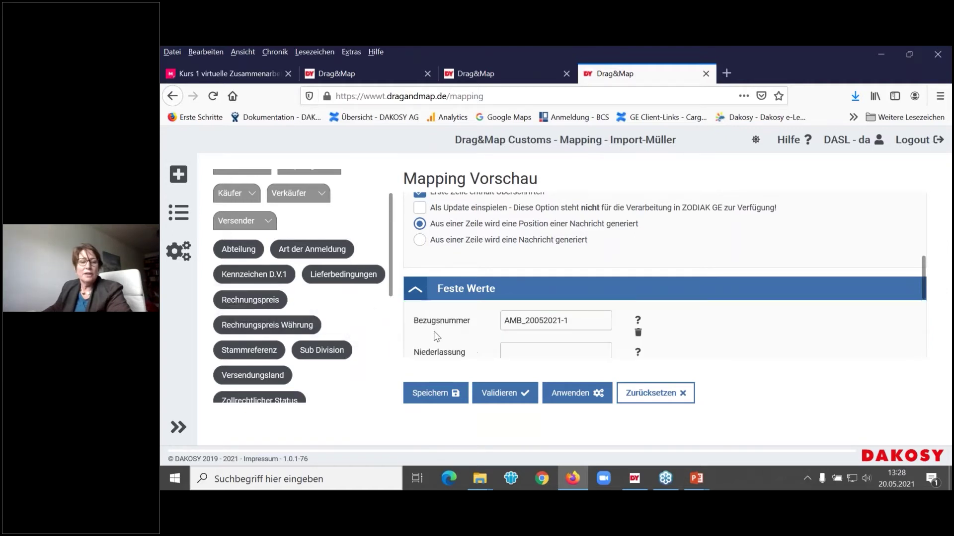
{"action": "left_click", "coordinate": [528, 349]}
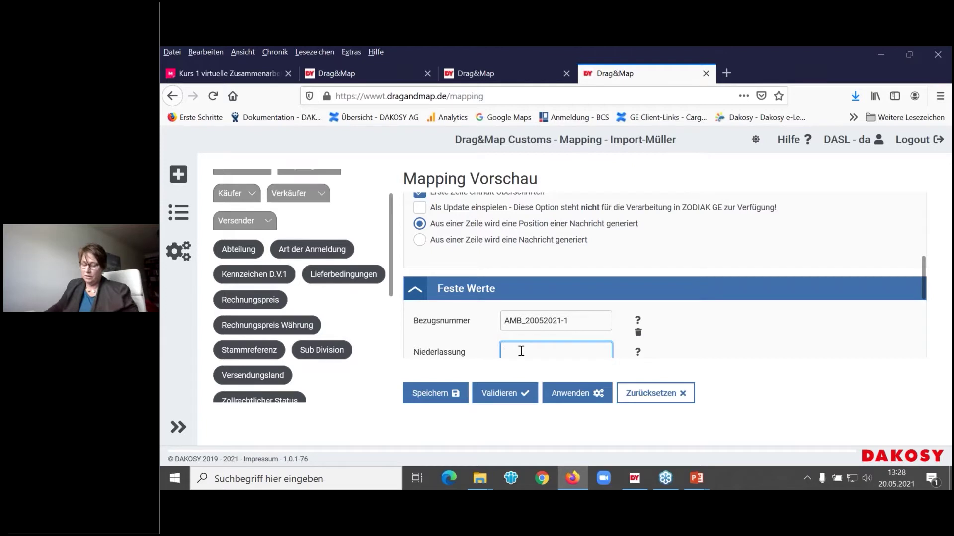
{"action": "type", "text": "HH"}
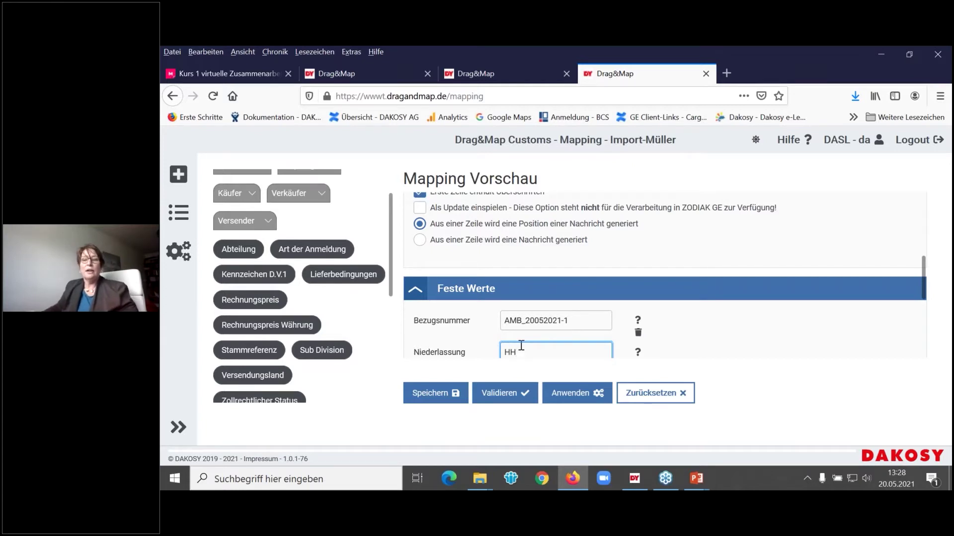
{"action": "scroll", "coordinate": [798, 293], "scroll_direction": "down", "scroll_amount": 2}
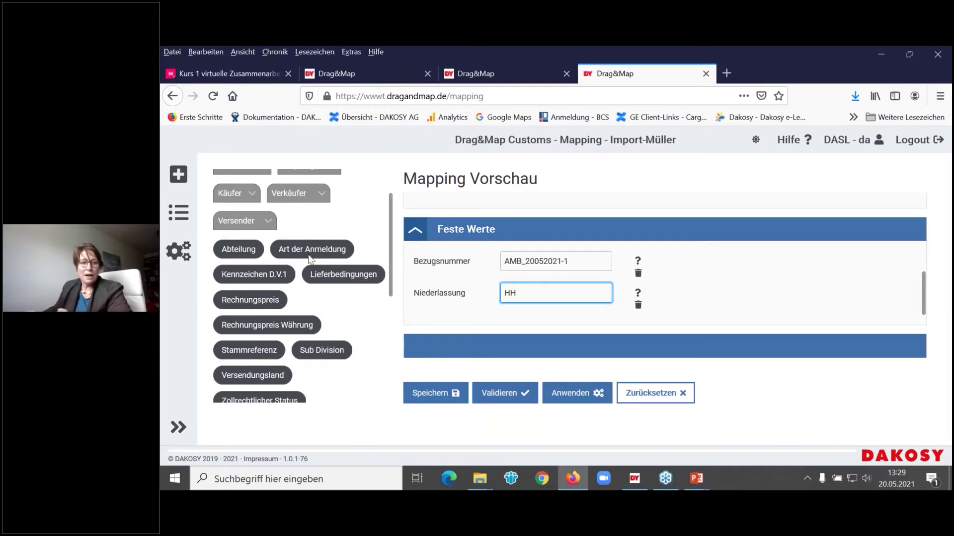
{"action": "scroll", "coordinate": [303, 256], "scroll_direction": "up", "scroll_amount": 2}
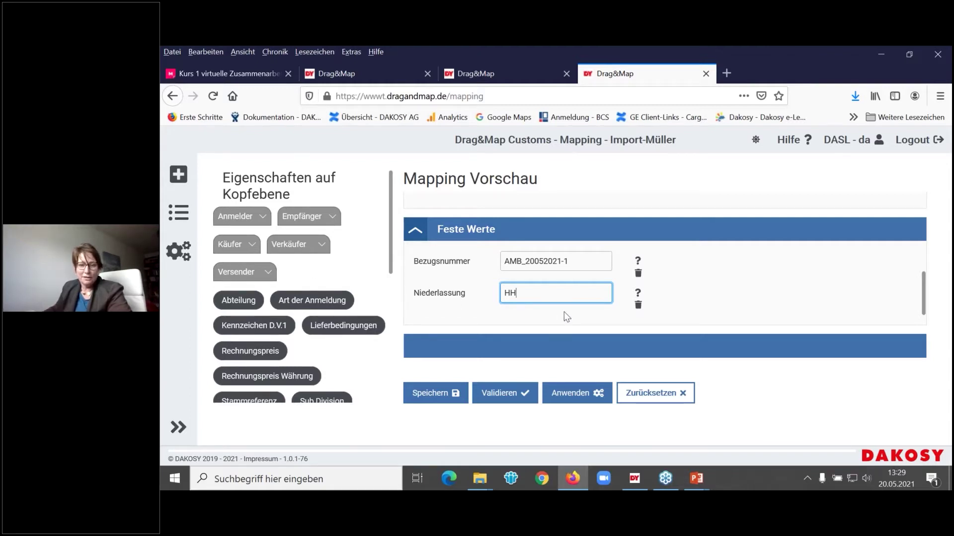
Upload the Import_Vorlage_ohne_Stammreferenz_nPOS_AMB workbook from the Import folder into the preview
{"action": "scroll", "coordinate": [564, 313], "scroll_direction": "down", "scroll_amount": 2}
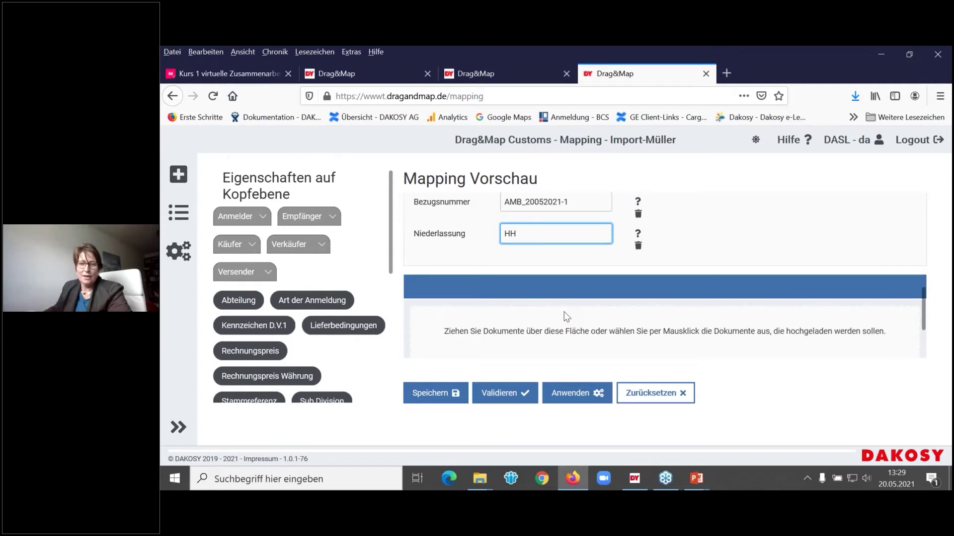
{"action": "scroll", "coordinate": [566, 316], "scroll_direction": "down", "scroll_amount": 2}
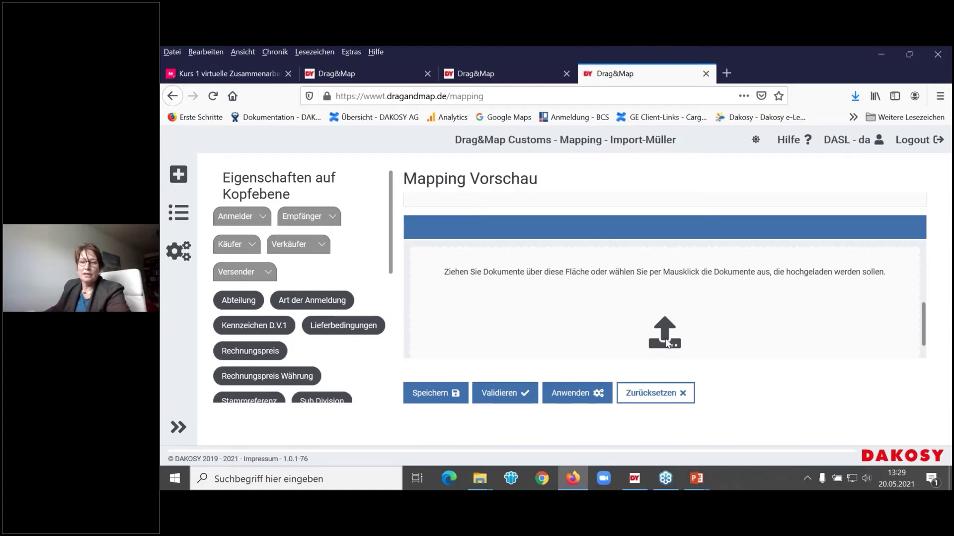
{"action": "left_click", "coordinate": [667, 342]}
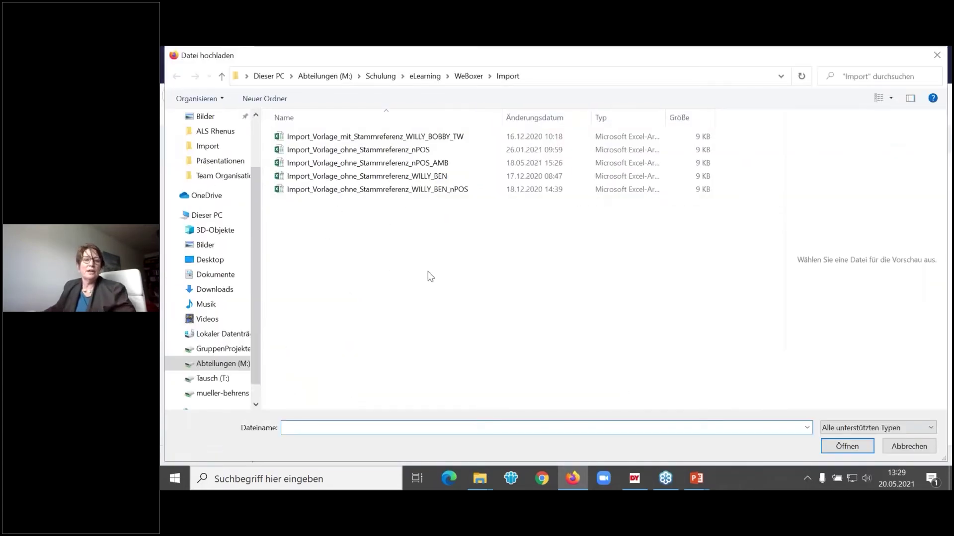
{"action": "left_click", "coordinate": [405, 164]}
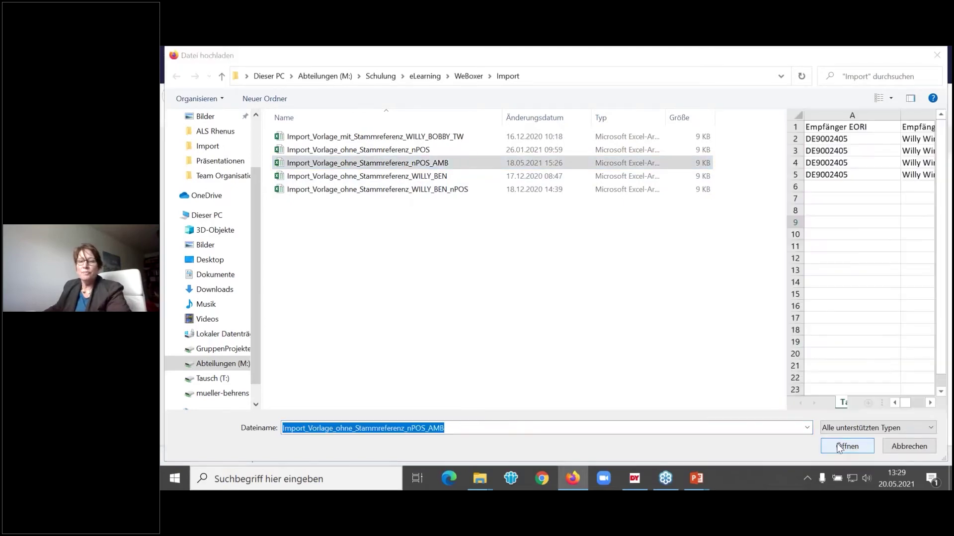
{"action": "left_click", "coordinate": [847, 447]}
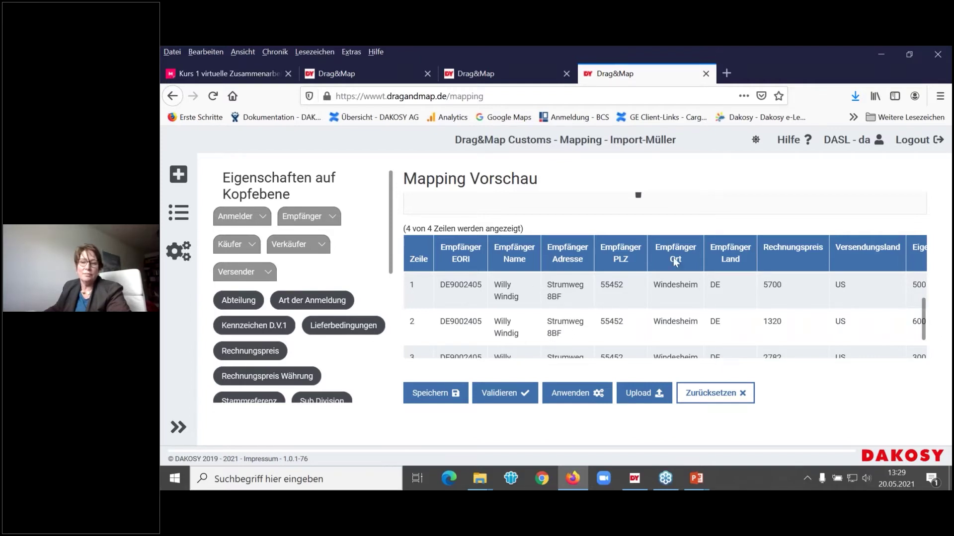
Map the Versendungsland property onto the Versendungsland column
{"action": "scroll", "coordinate": [346, 254], "scroll_direction": "down", "scroll_amount": 2}
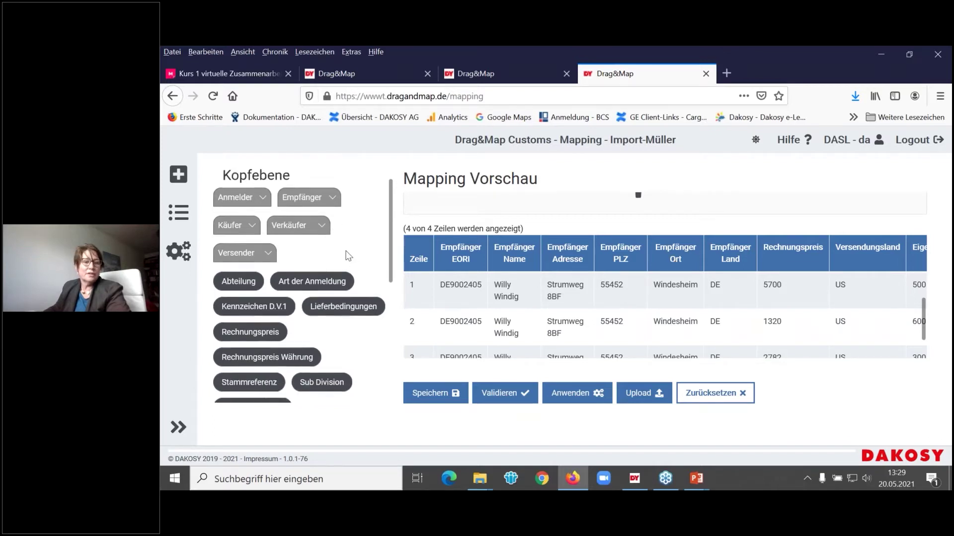
{"action": "scroll", "coordinate": [346, 255], "scroll_direction": "down", "scroll_amount": 2}
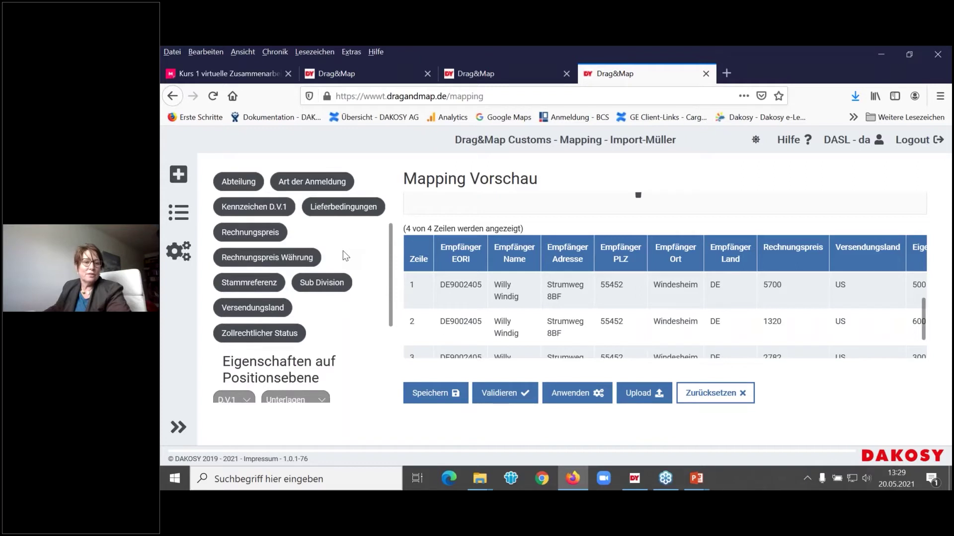
{"action": "left_click_drag", "start_coordinate": [258, 308], "coordinate": [857, 249]}
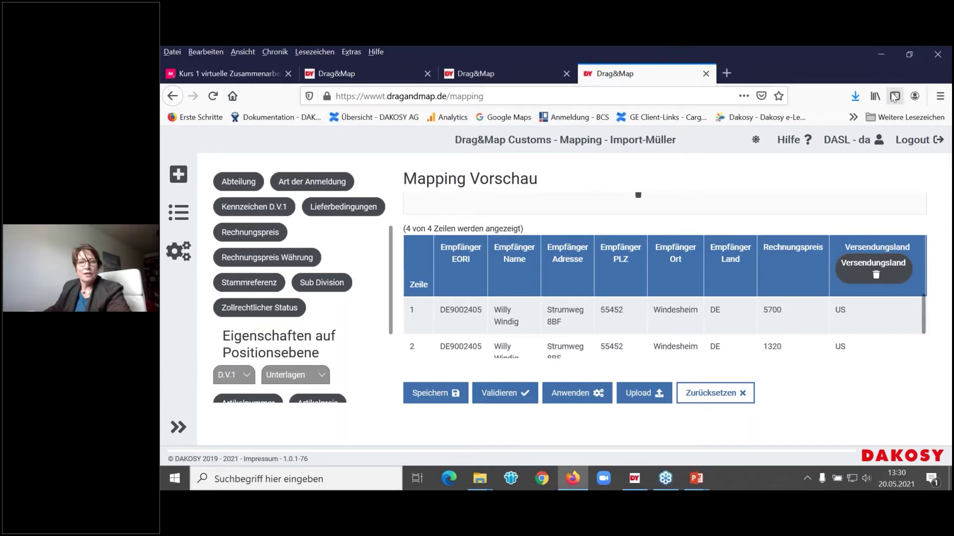
{"action": "left_click", "coordinate": [905, 55]}
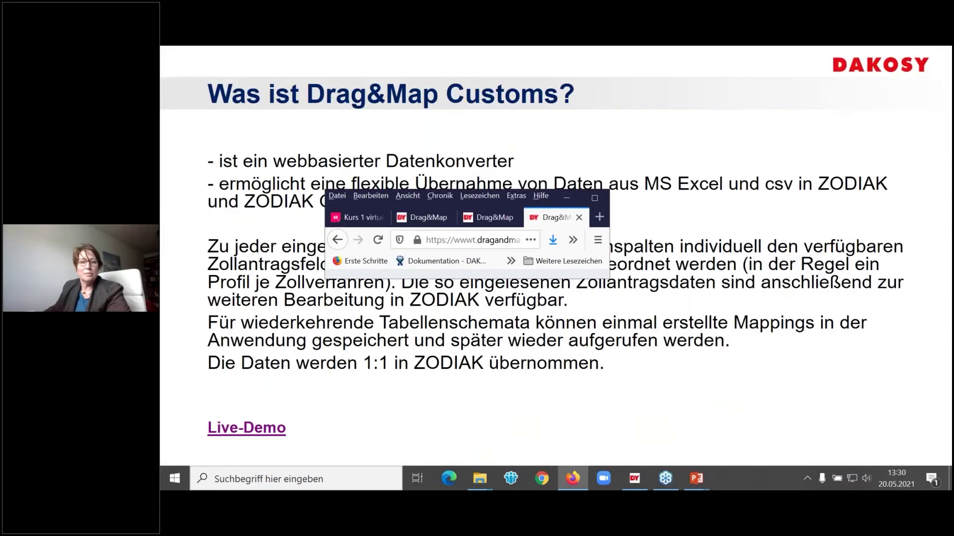
{"action": "left_click", "coordinate": [594, 197]}
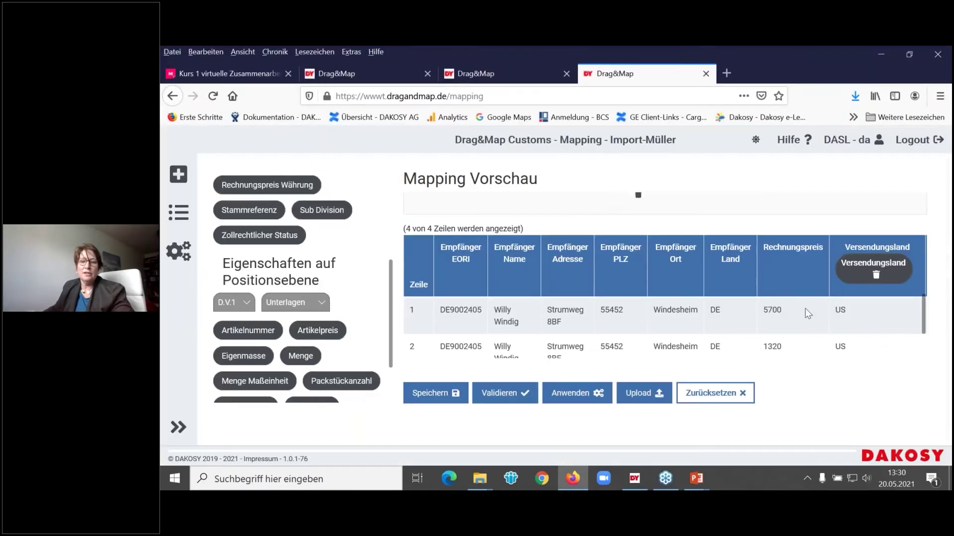
Expand Empfänger and map Empfänger (EORI) onto the Empfänger EORI column
{"action": "scroll", "coordinate": [797, 335], "scroll_direction": "up", "scroll_amount": 1}
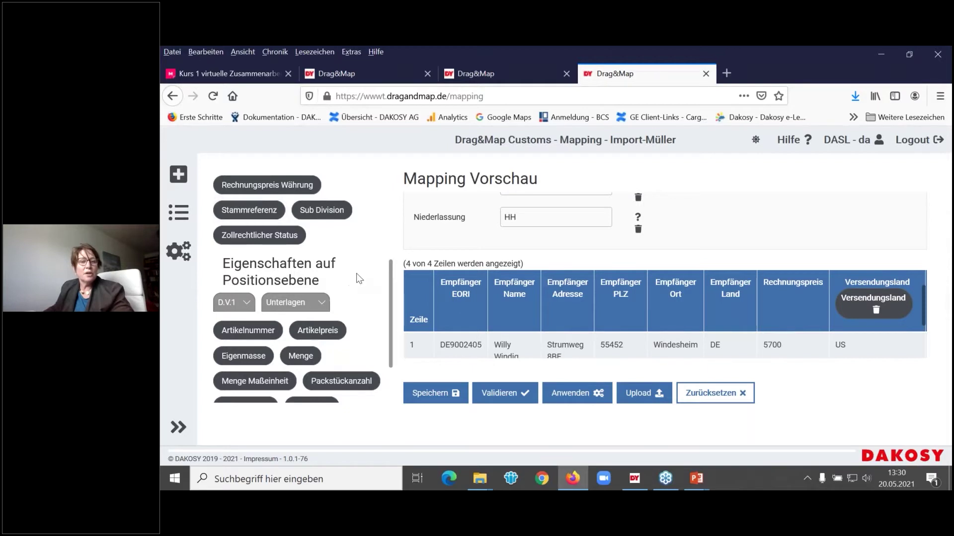
{"action": "scroll", "coordinate": [356, 273], "scroll_direction": "up", "scroll_amount": 1}
{"action": "scroll", "coordinate": [357, 273], "scroll_direction": "up", "scroll_amount": 1}
{"action": "scroll", "coordinate": [357, 274], "scroll_direction": "up", "scroll_amount": 1}
{"action": "scroll", "coordinate": [356, 273], "scroll_direction": "up", "scroll_amount": 1}
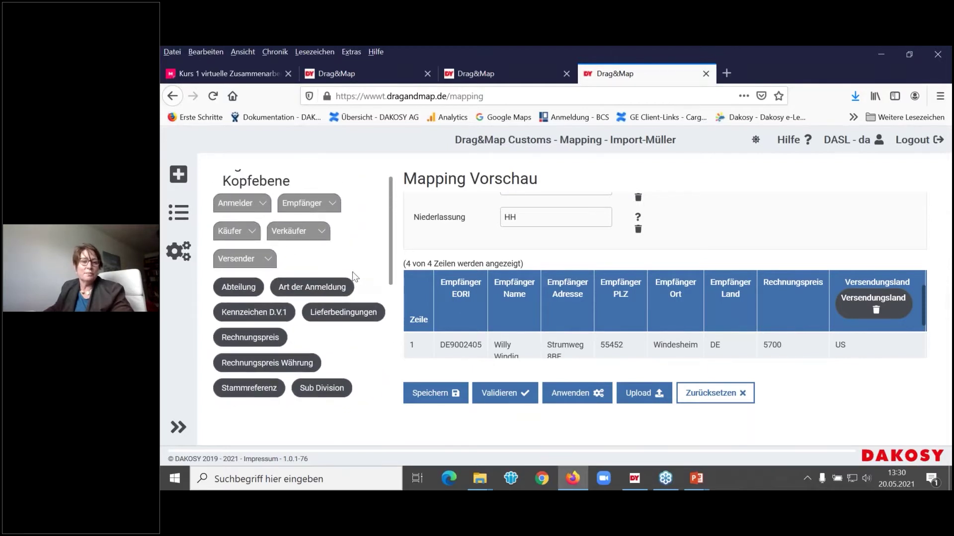
{"action": "left_click", "coordinate": [305, 204]}
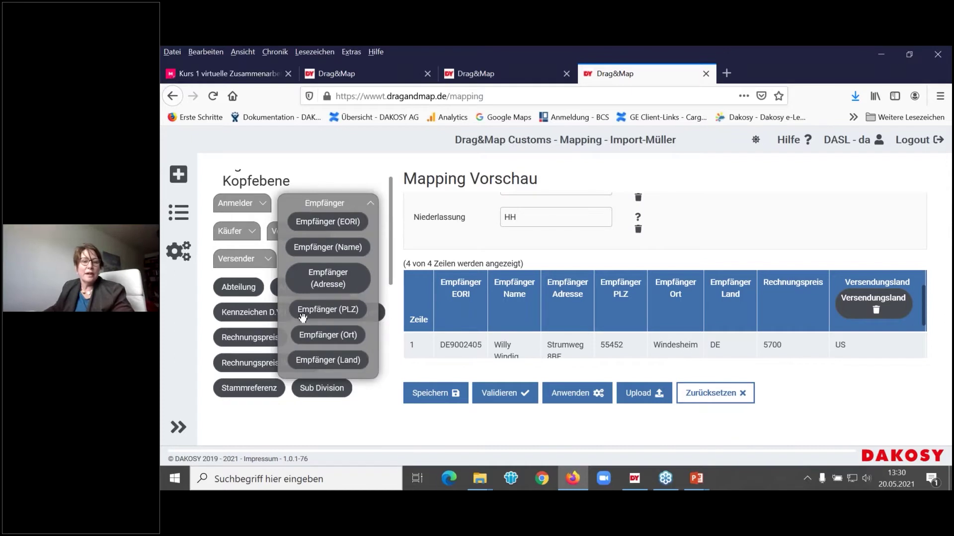
{"action": "left_click_drag", "start_coordinate": [324, 223], "coordinate": [452, 302]}
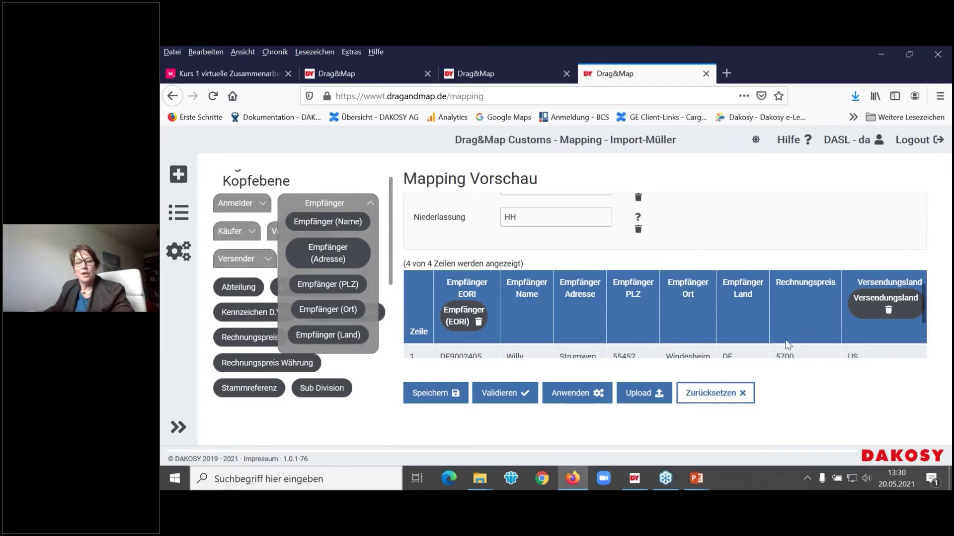
{"action": "scroll", "coordinate": [826, 357], "scroll_direction": "up", "scroll_amount": 2}
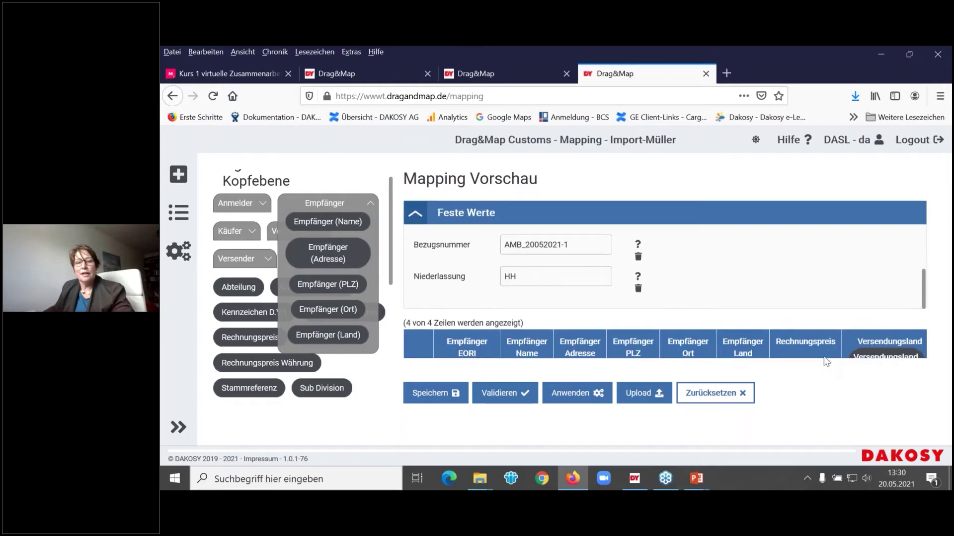
{"action": "scroll", "coordinate": [826, 360], "scroll_direction": "down", "scroll_amount": 3}
{"action": "scroll", "coordinate": [823, 354], "scroll_direction": "down", "scroll_amount": 2}
{"action": "left_click", "coordinate": [747, 352]}
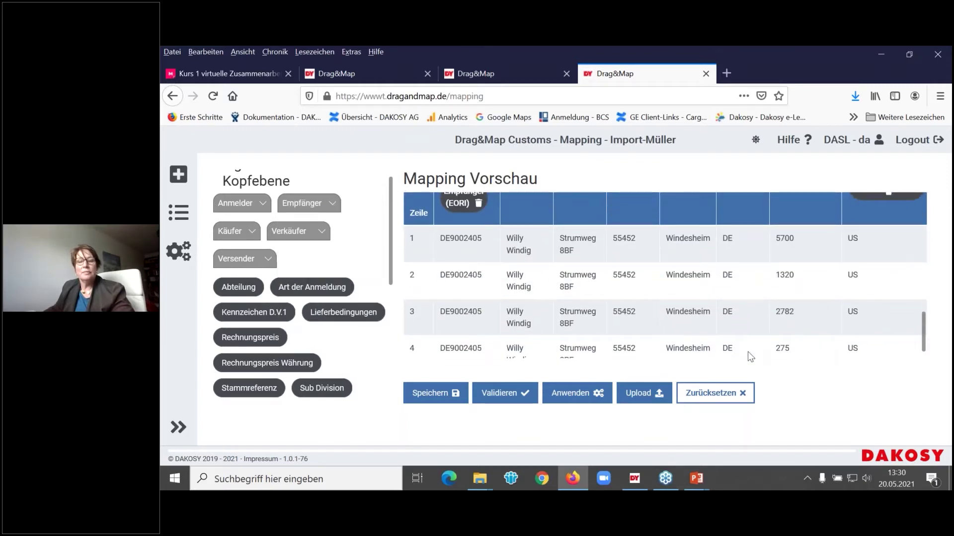
Map Eigenmasse, Rohmasse and Packstückanzahl onto their matching preview columns
{"action": "scroll", "coordinate": [722, 342], "scroll_direction": "down", "scroll_amount": 1}
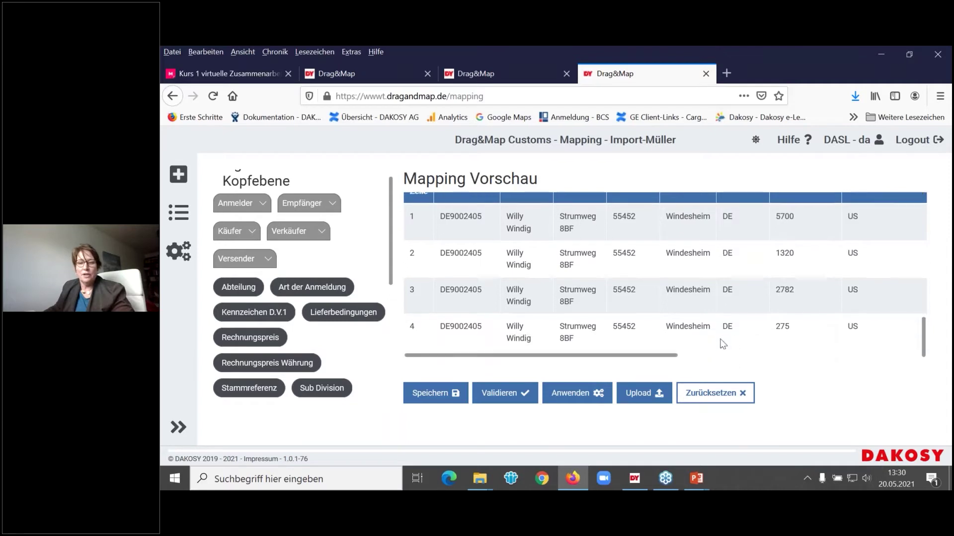
{"action": "left_click_drag", "start_coordinate": [654, 360], "coordinate": [883, 363]}
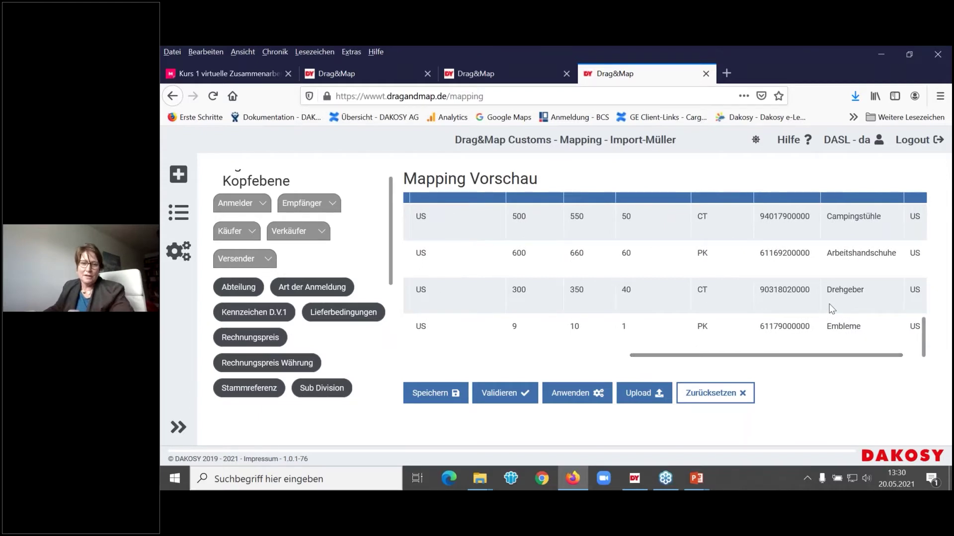
{"action": "scroll", "coordinate": [829, 308], "scroll_direction": "up", "scroll_amount": 3}
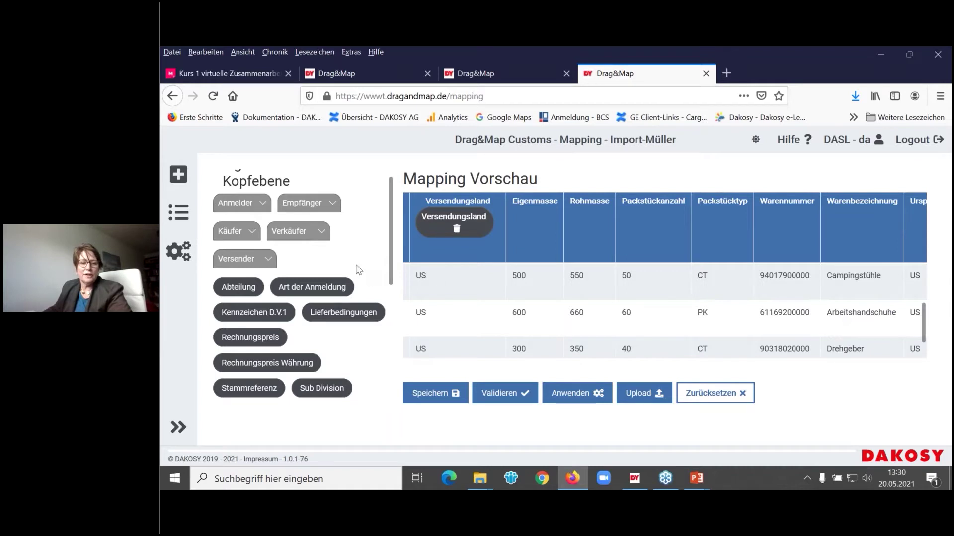
{"action": "scroll", "coordinate": [356, 270], "scroll_direction": "down", "scroll_amount": 3}
{"action": "scroll", "coordinate": [358, 270], "scroll_direction": "down", "scroll_amount": 3}
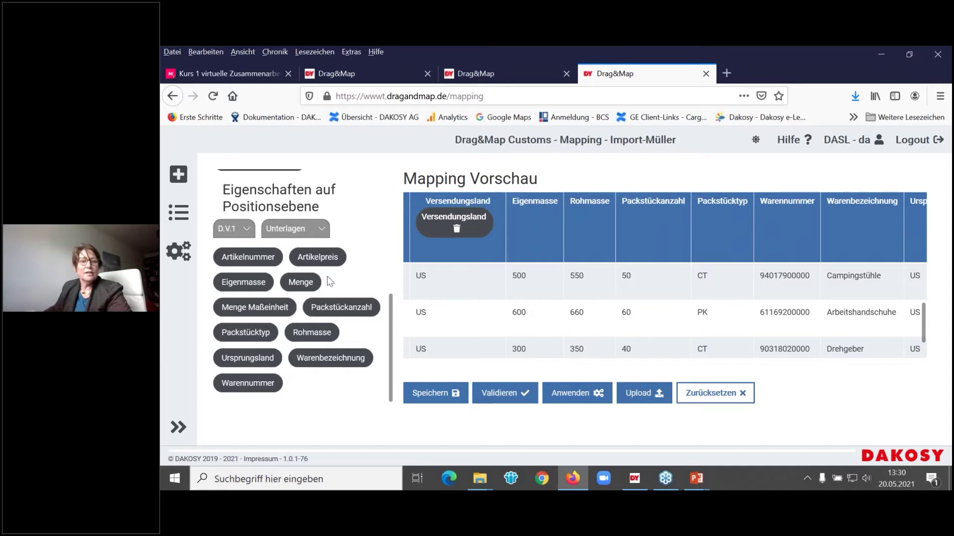
{"action": "left_click_drag", "start_coordinate": [242, 287], "coordinate": [512, 221]}
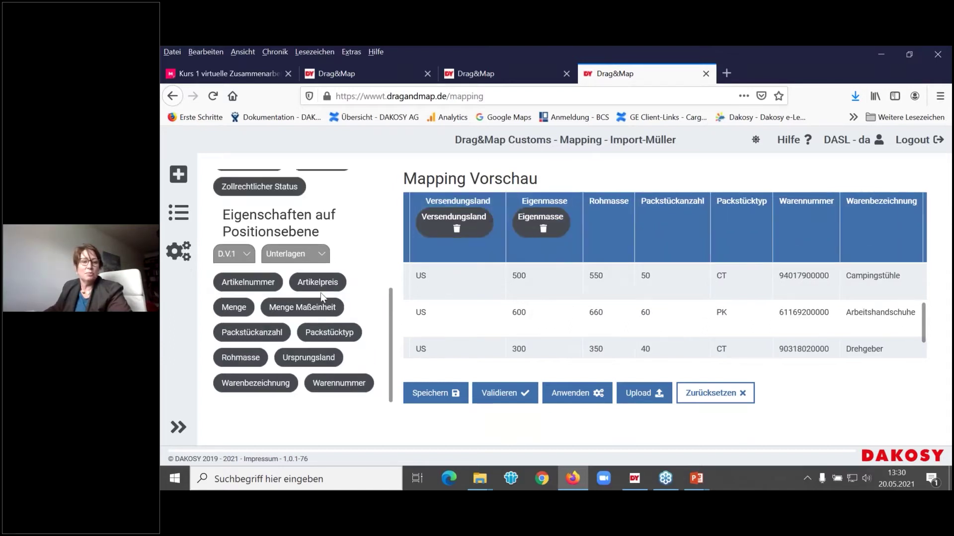
{"action": "left_click_drag", "start_coordinate": [246, 361], "coordinate": [594, 222]}
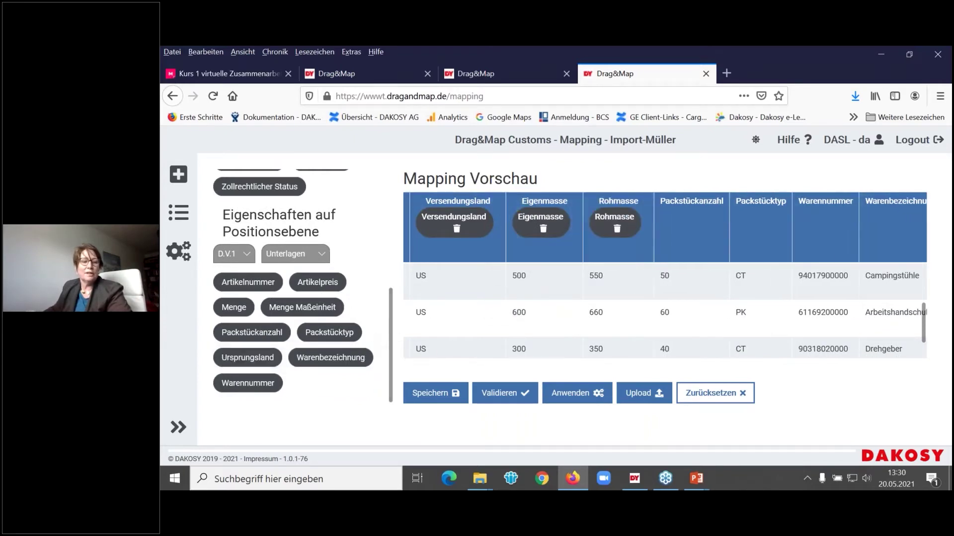
{"action": "left_click_drag", "start_coordinate": [252, 335], "coordinate": [680, 231]}
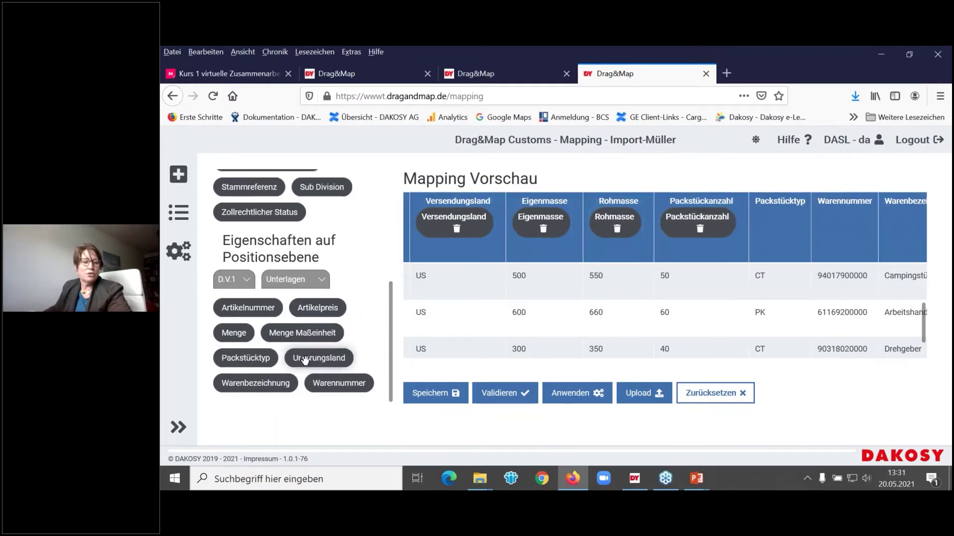
Map Packstücktyp, Warennummer and Warenbezeichnung onto their matching preview columns
{"action": "mouse_move", "coordinate": [246, 358]}
{"action": "left_mouse_down"}
{"action": "mouse_move", "coordinate": [592, 295]}
{"action": "mouse_move", "coordinate": [775, 223]}
{"action": "left_mouse_up"}
{"action": "left_click_drag", "start_coordinate": [270, 383], "coordinate": [858, 233]}
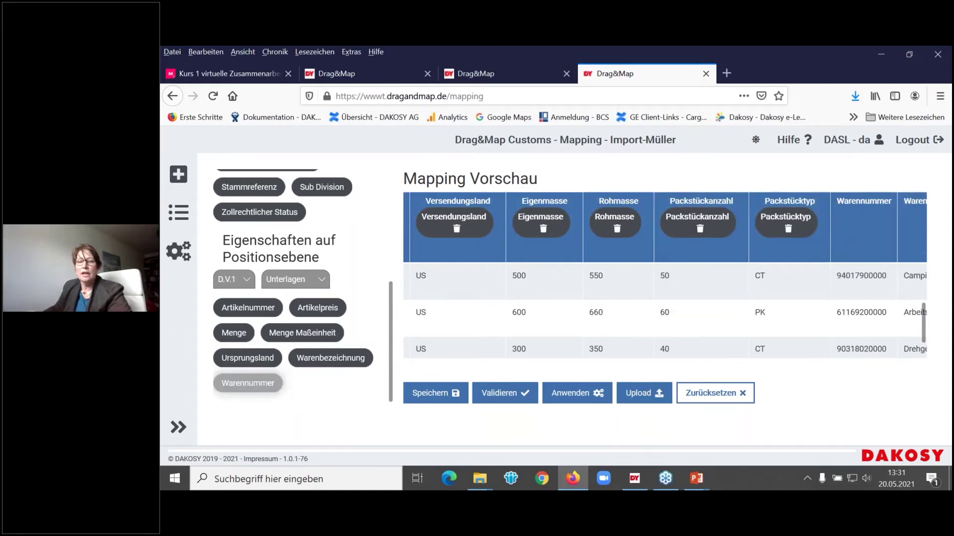
{"action": "scroll", "coordinate": [785, 347], "scroll_direction": "down", "scroll_amount": 2}
{"action": "left_click_drag", "start_coordinate": [786, 357], "coordinate": [847, 340]}
{"action": "scroll", "coordinate": [834, 332], "scroll_direction": "up", "scroll_amount": 2}
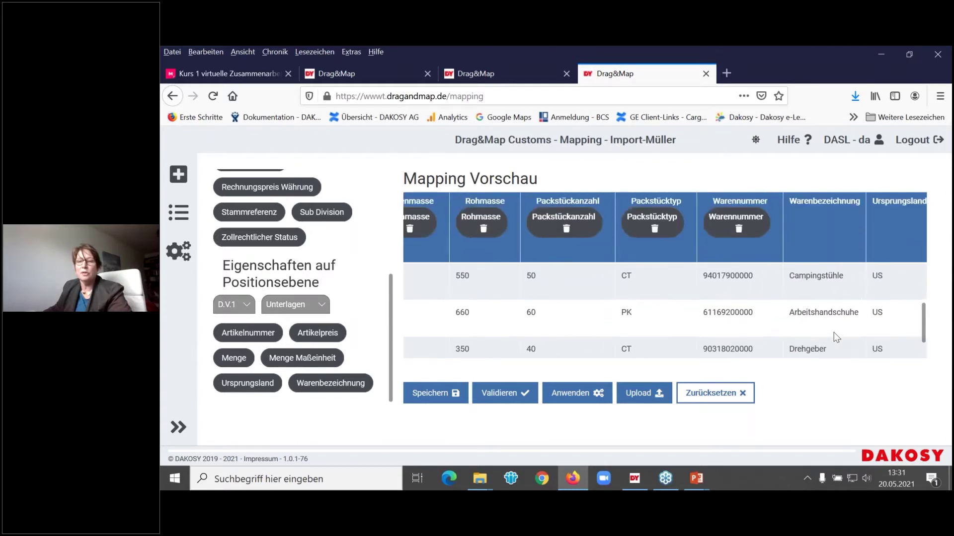
{"action": "scroll", "coordinate": [834, 333], "scroll_direction": "up", "scroll_amount": 2}
{"action": "left_click_drag", "start_coordinate": [328, 383], "coordinate": [781, 279]}
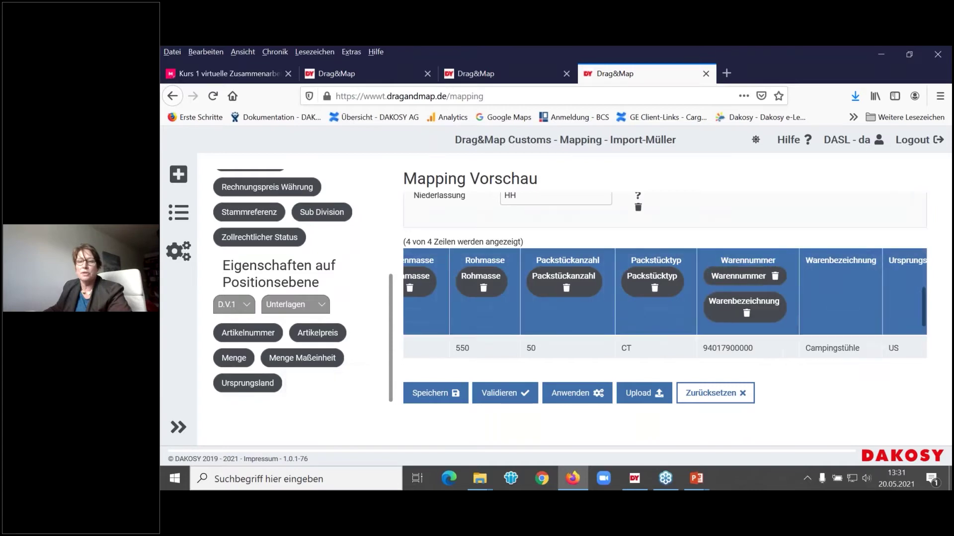
{"action": "left_click_drag", "start_coordinate": [745, 309], "coordinate": [828, 297]}
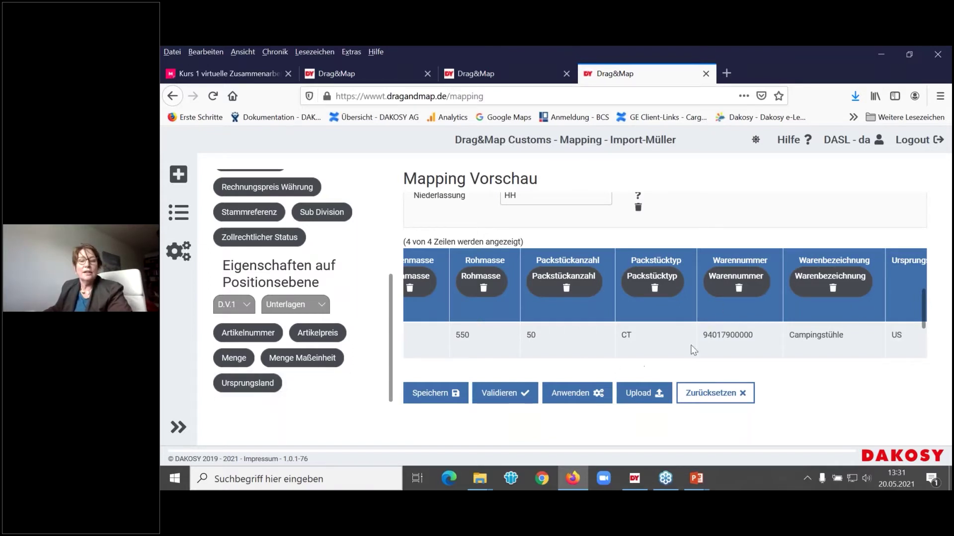
Validate the Import-Müller mapping
{"action": "scroll", "coordinate": [800, 322], "scroll_direction": "down", "scroll_amount": 3}
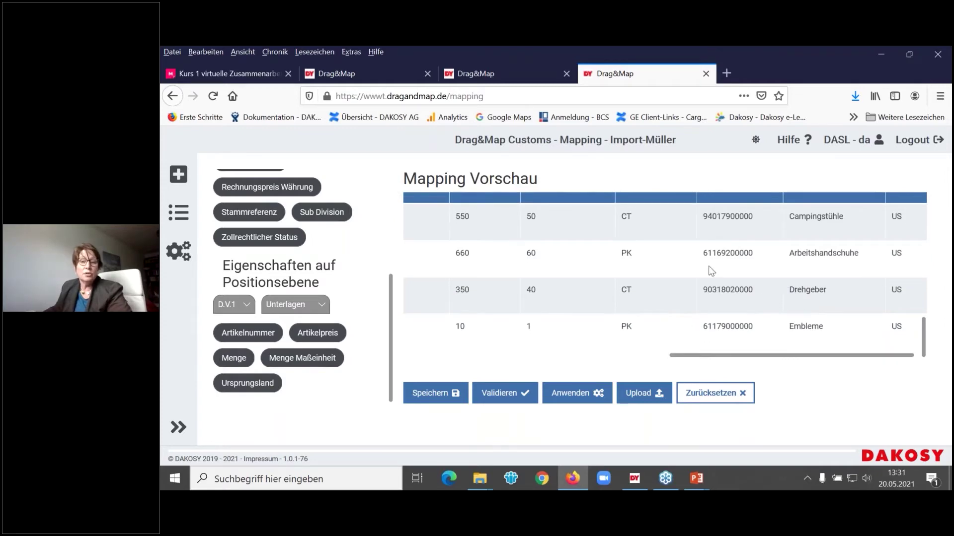
{"action": "scroll", "coordinate": [734, 284], "scroll_direction": "up", "scroll_amount": 3}
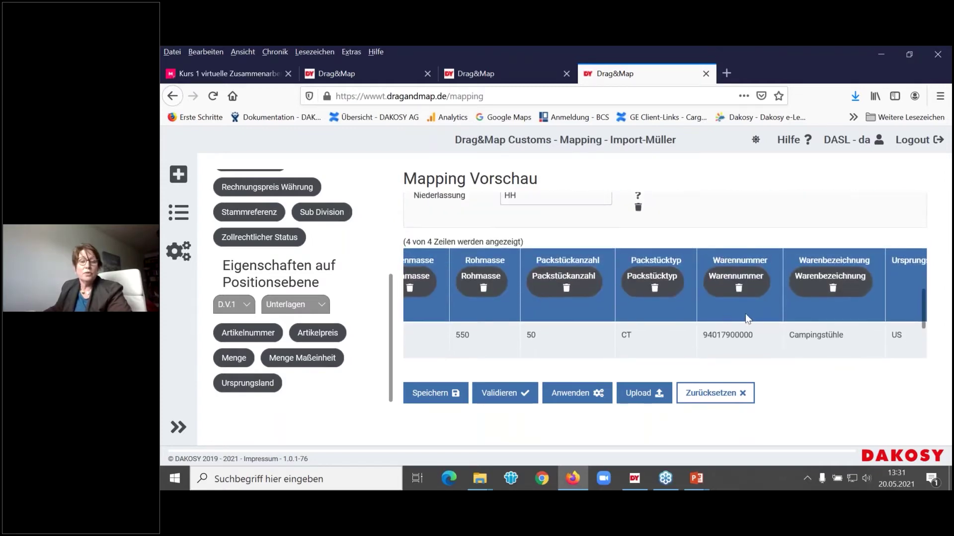
{"action": "left_click", "coordinate": [515, 396]}
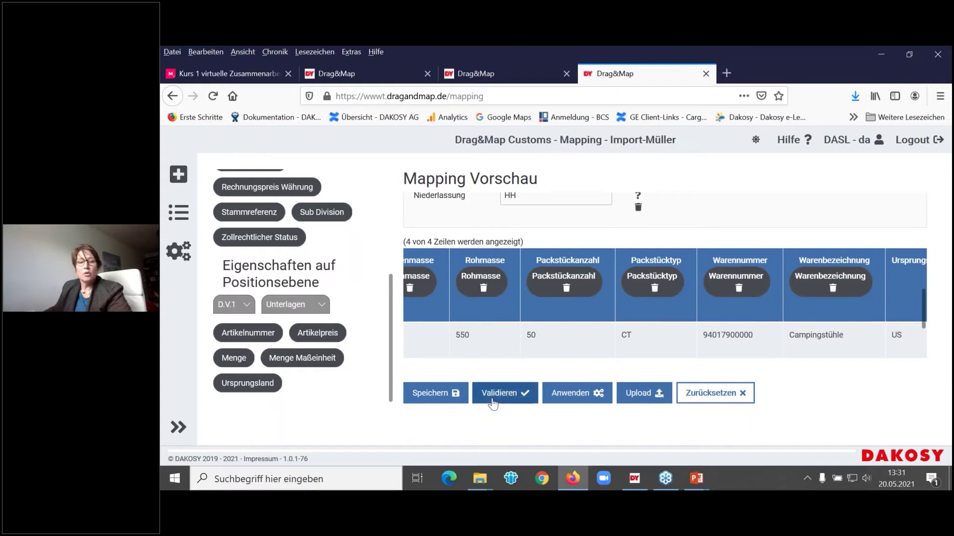
Validate and apply the Import-Müller mapping to the loaded file, then switch to ZODIAK GE
{"action": "left_click", "coordinate": [493, 402]}
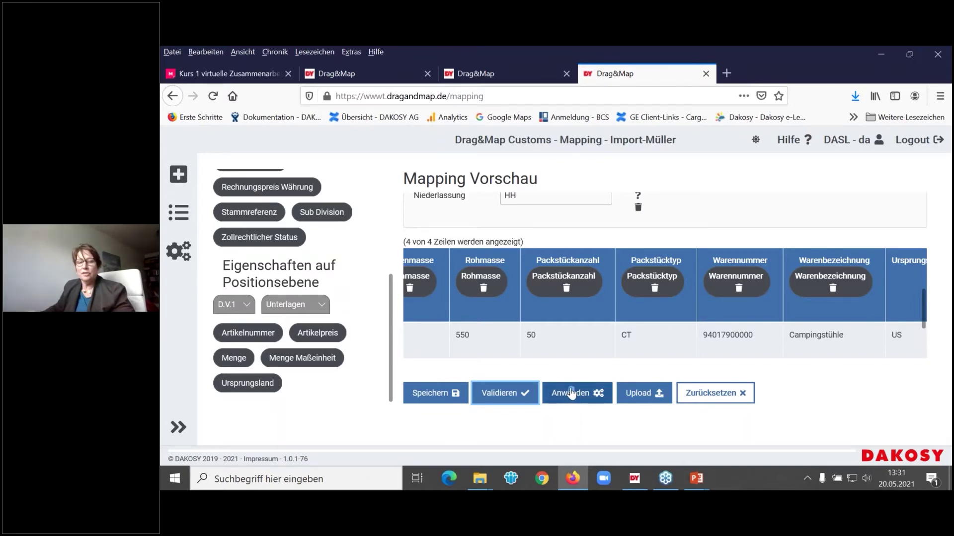
{"action": "left_click", "coordinate": [572, 392]}
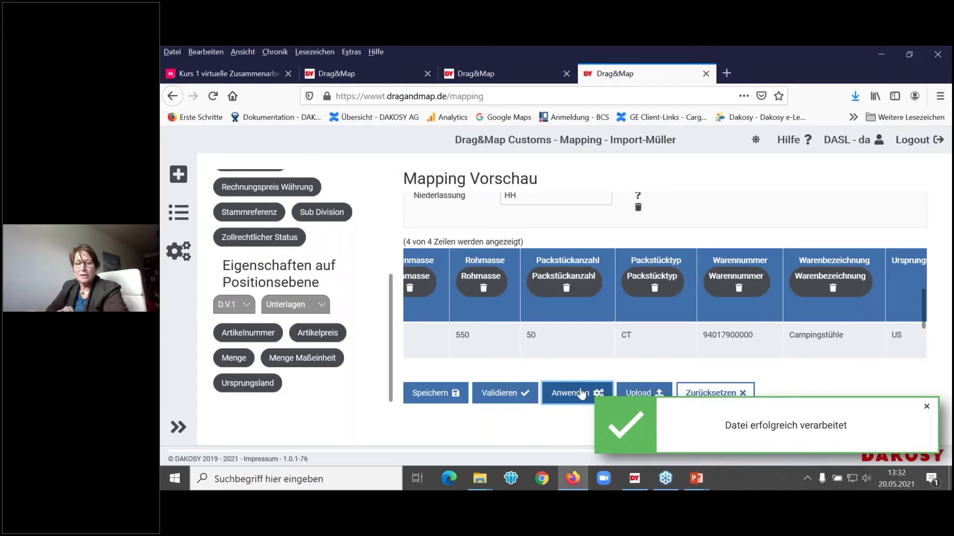
{"action": "left_click", "coordinate": [634, 480]}
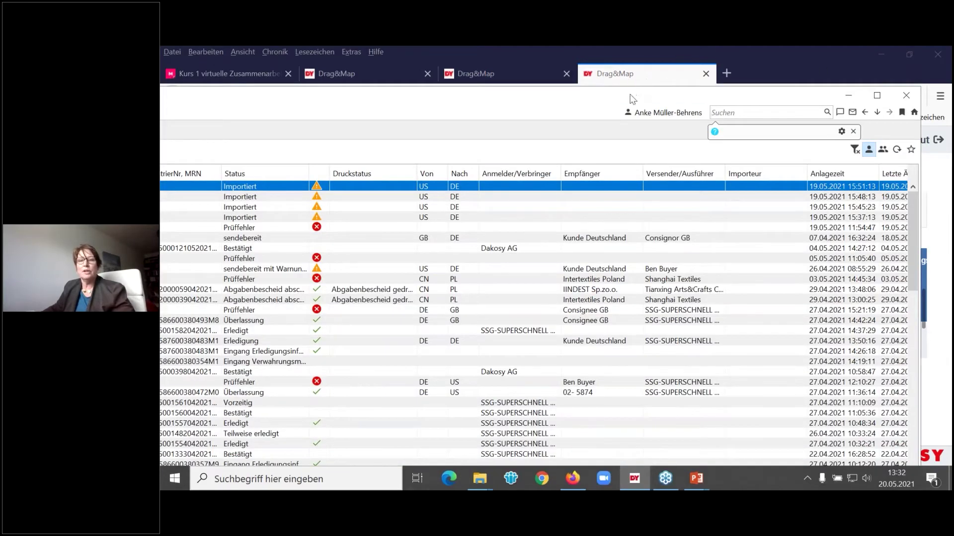
Maximize ZODIAK GE, collapse Aktionen and open the Zollanmeldungen Status overview
{"action": "left_click_drag", "start_coordinate": [633, 100], "coordinate": [686, 104]}
{"action": "left_click", "coordinate": [928, 100]}
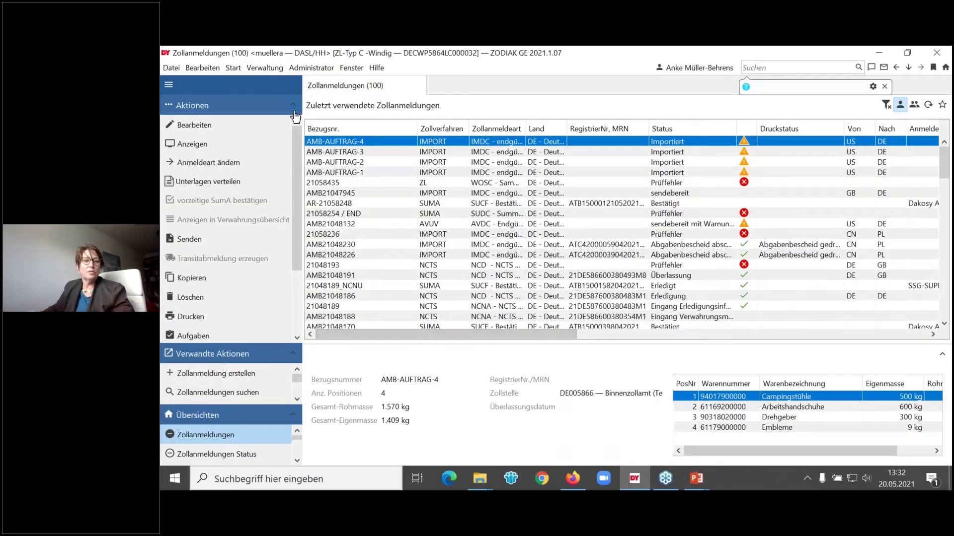
{"action": "left_click", "coordinate": [292, 105]}
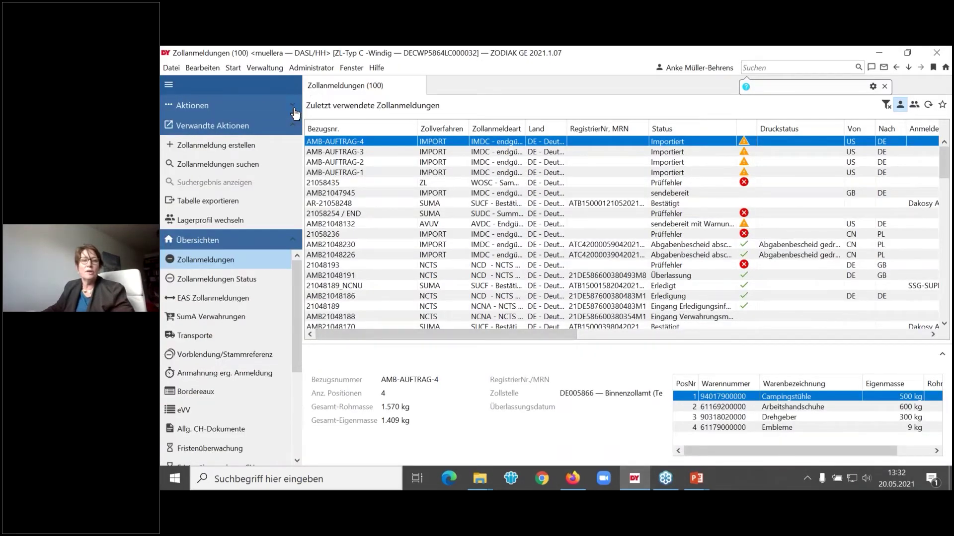
{"action": "left_click", "coordinate": [247, 279]}
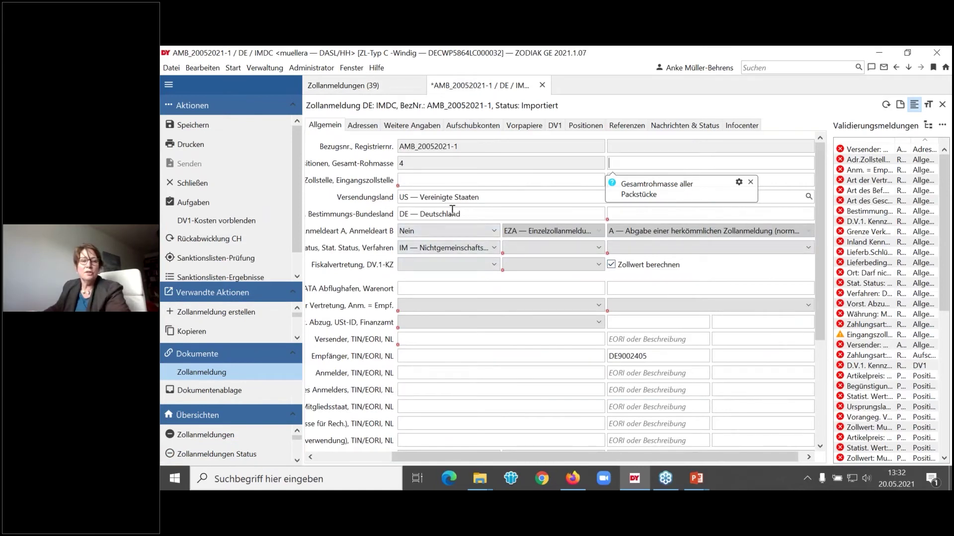
{"action": "left_click", "coordinate": [586, 127]}
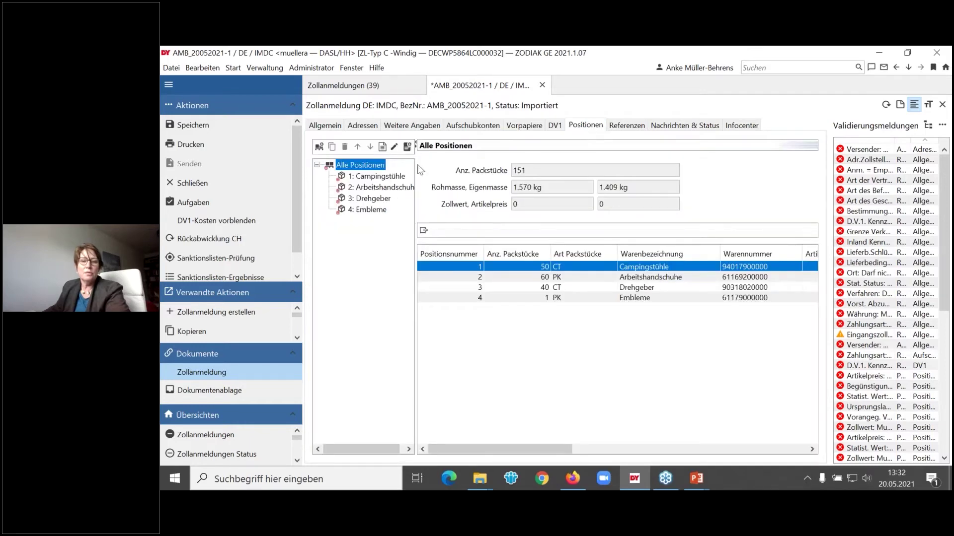
{"action": "left_click", "coordinate": [396, 178]}
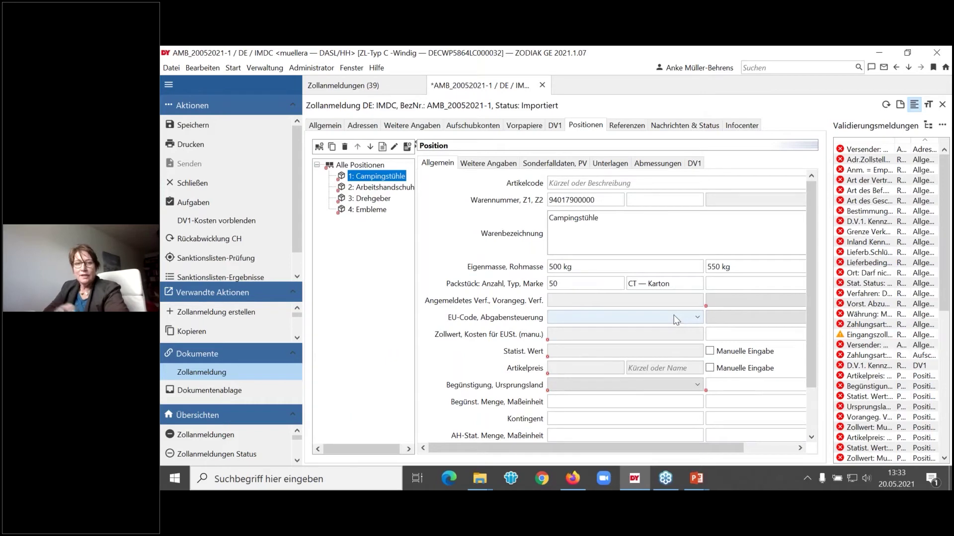
{"action": "left_click", "coordinate": [326, 125]}
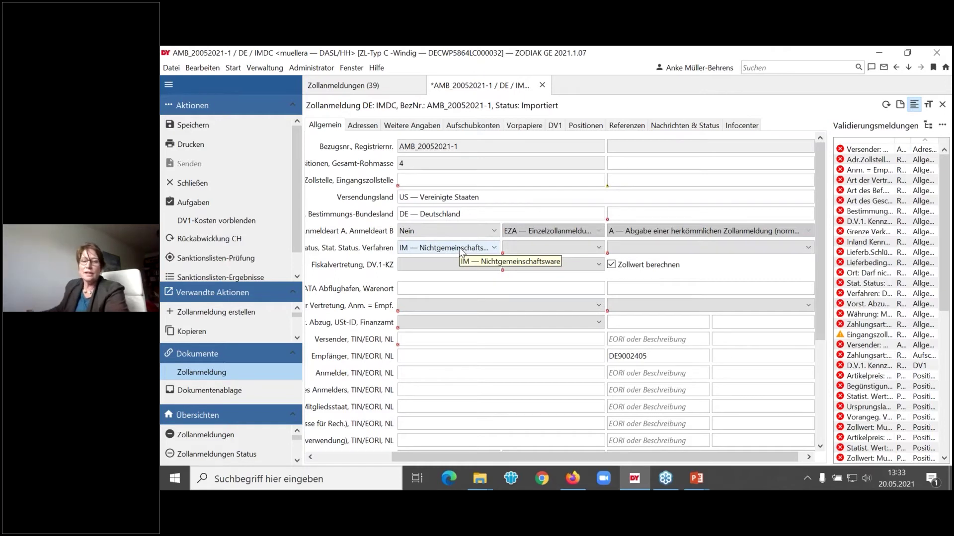
Drag the Stammreferenz field into Feste Werte, below Niederlassung HH, leaving it empty
{"action": "left_click", "coordinate": [571, 480]}
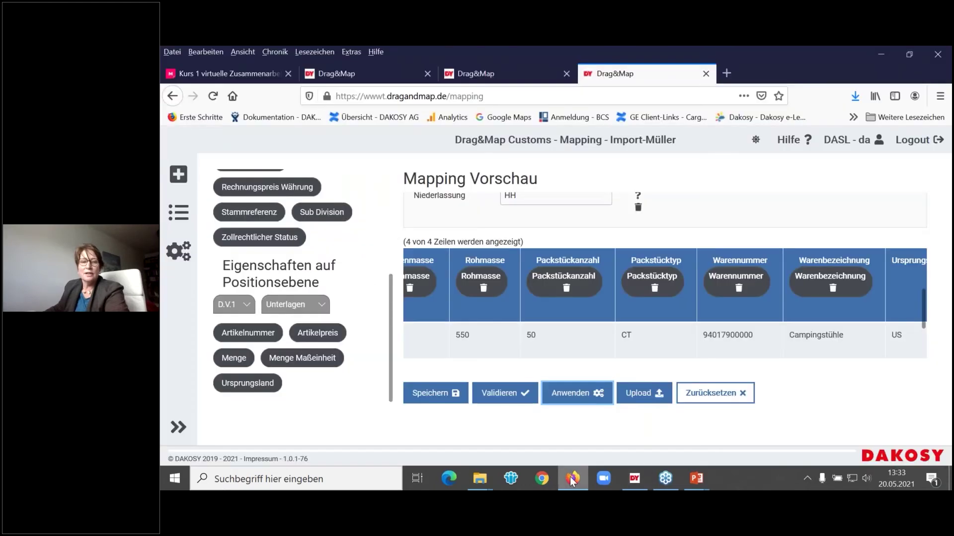
{"action": "scroll", "coordinate": [491, 306], "scroll_direction": "up", "scroll_amount": 3}
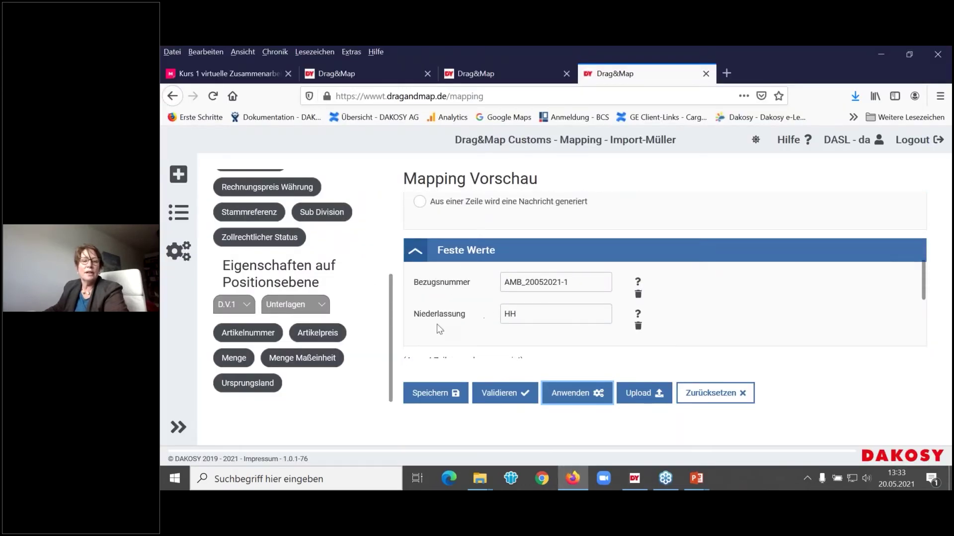
{"action": "left_click_drag", "start_coordinate": [391, 327], "coordinate": [401, 242]}
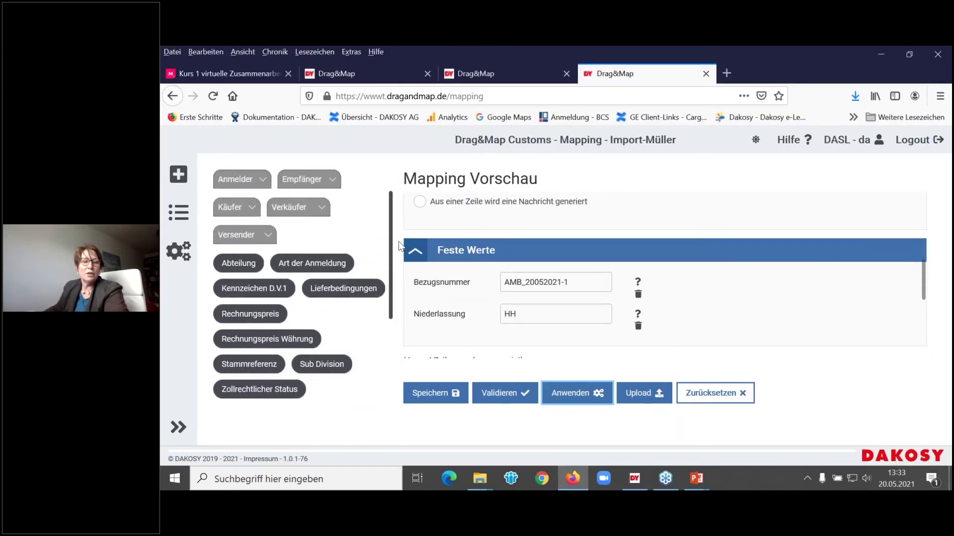
{"action": "scroll", "coordinate": [298, 298], "scroll_direction": "down", "scroll_amount": 1}
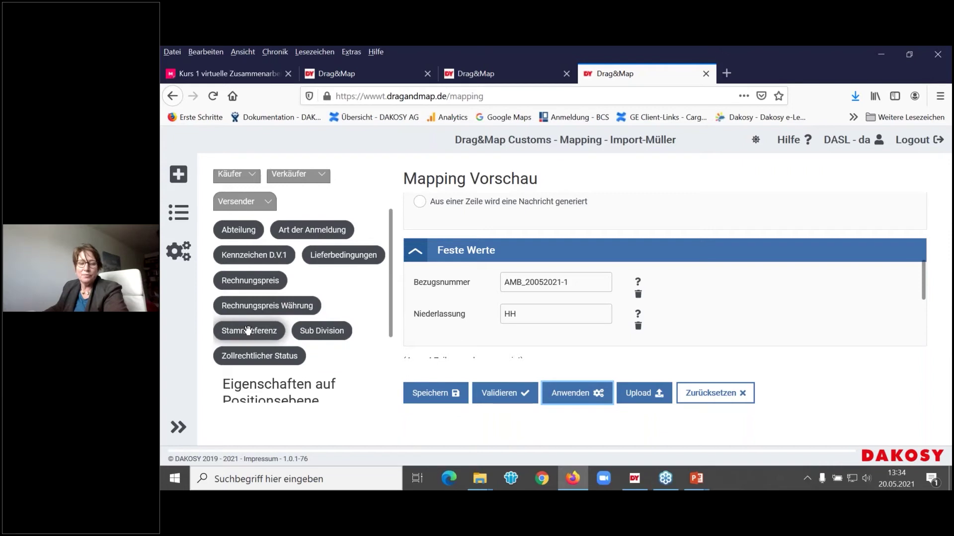
{"action": "left_click_drag", "start_coordinate": [248, 330], "coordinate": [426, 328]}
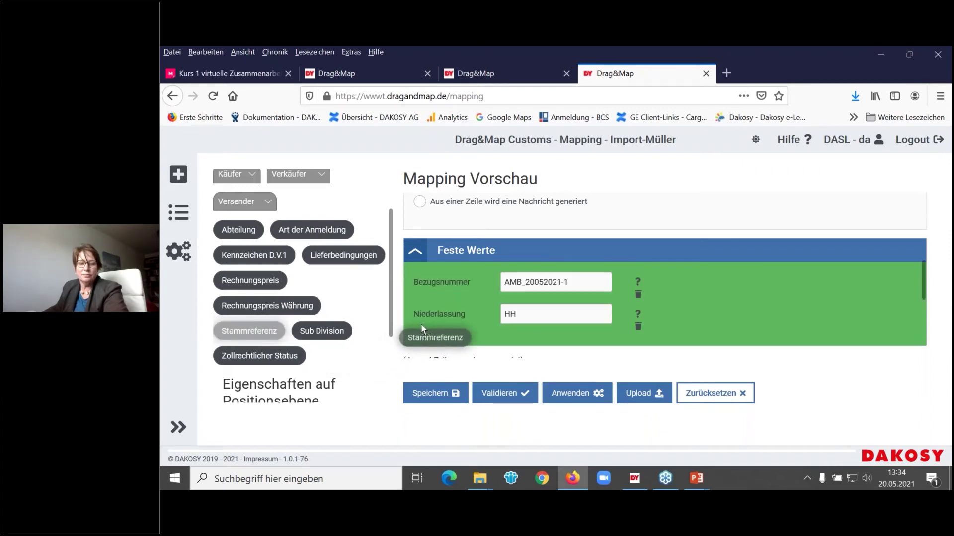
{"action": "left_click_drag", "start_coordinate": [425, 323], "coordinate": [426, 323]}
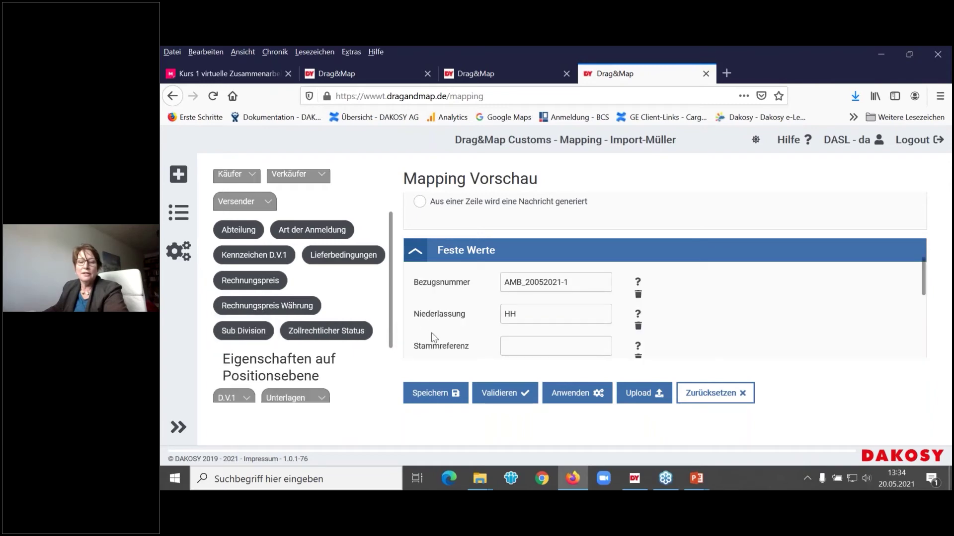
{"action": "left_click", "coordinate": [635, 478]}
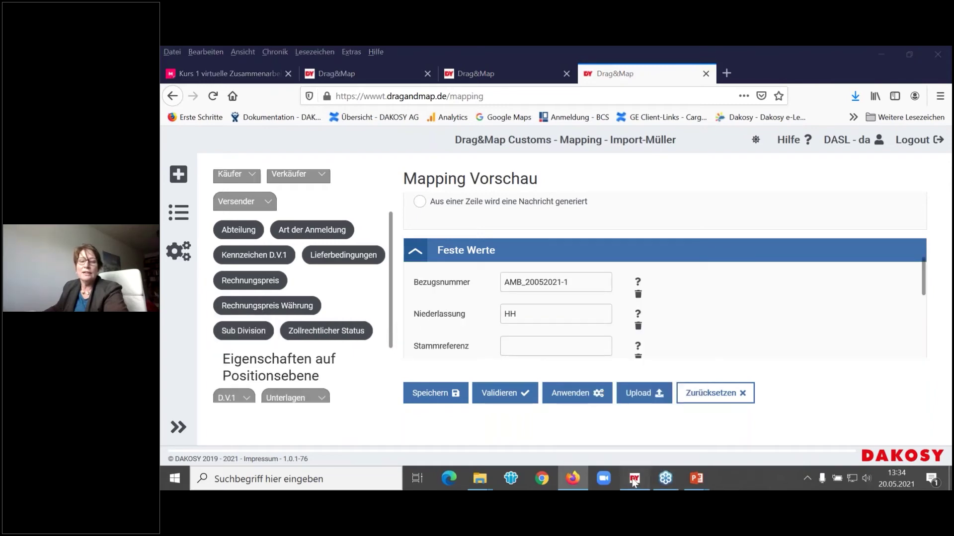
Search the Vorblendung Stammreferenz list with Zollverfahren set to IMPORT
{"action": "left_click", "coordinate": [292, 105]}
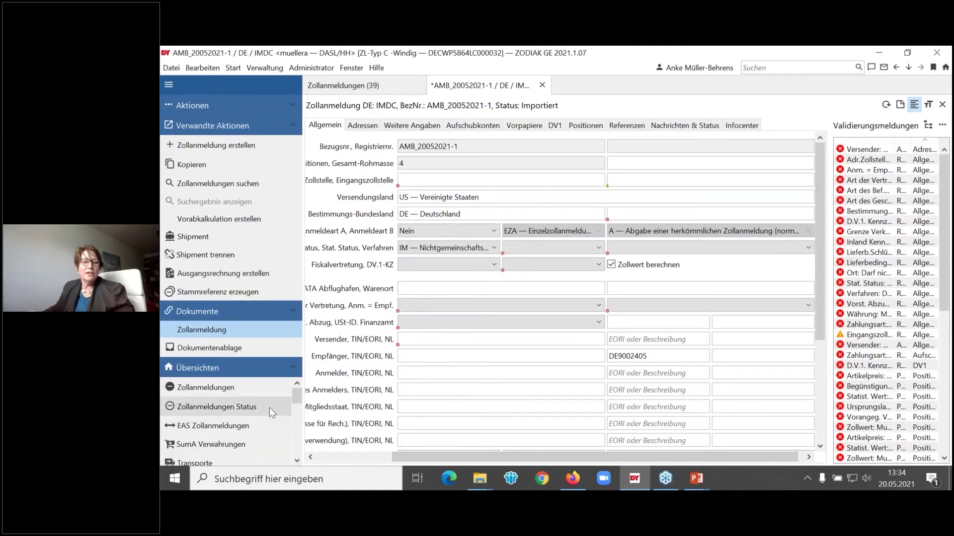
{"action": "left_click_drag", "start_coordinate": [300, 399], "coordinate": [300, 409]}
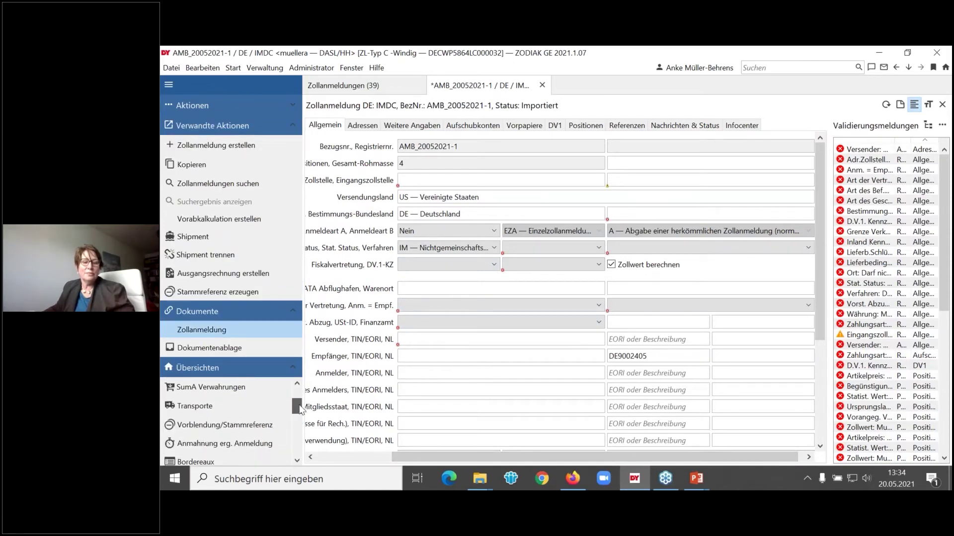
{"action": "left_click", "coordinate": [259, 425]}
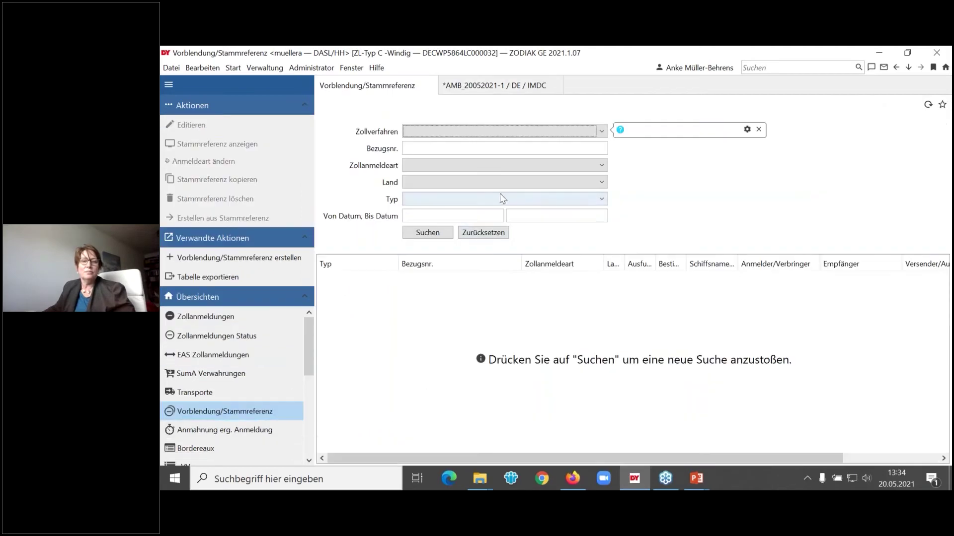
{"action": "left_click", "coordinate": [515, 134]}
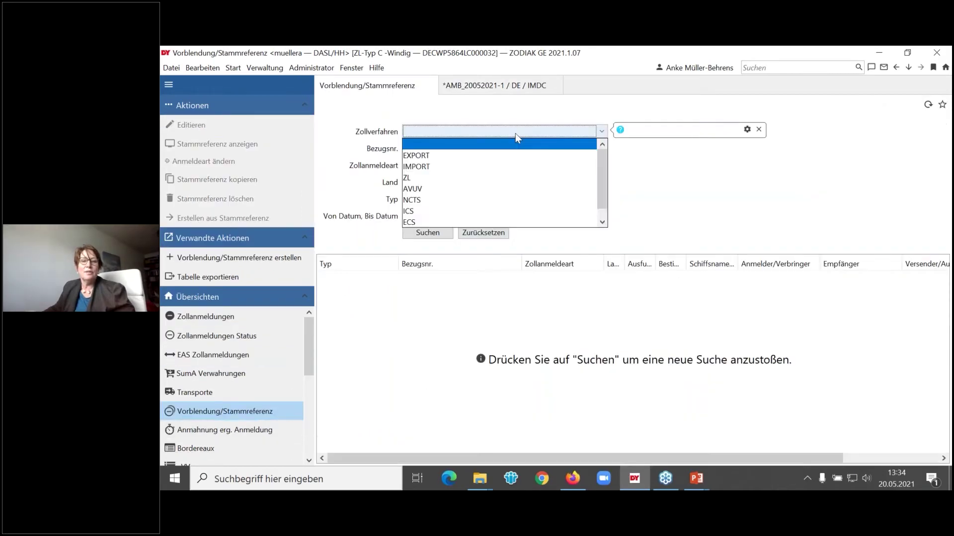
{"action": "left_click", "coordinate": [511, 165]}
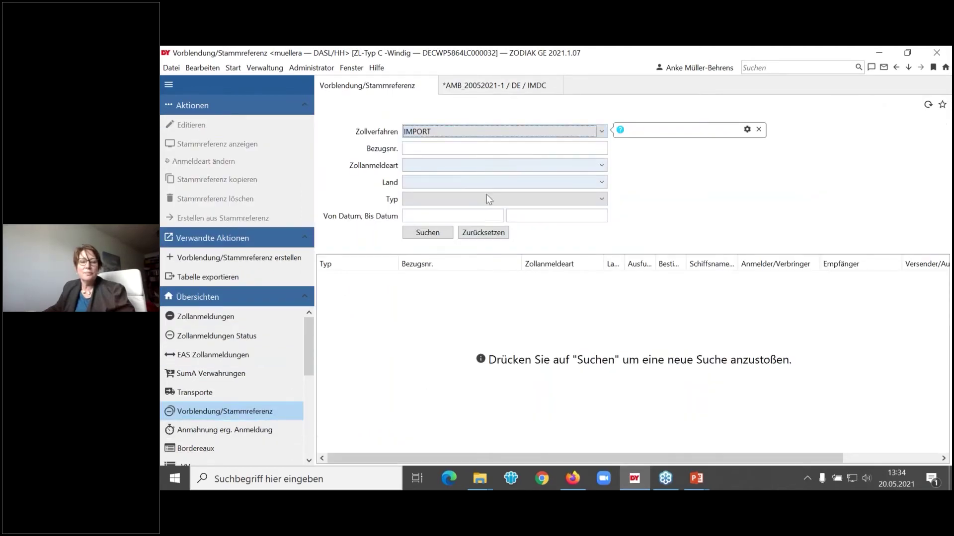
{"action": "left_click", "coordinate": [427, 232]}
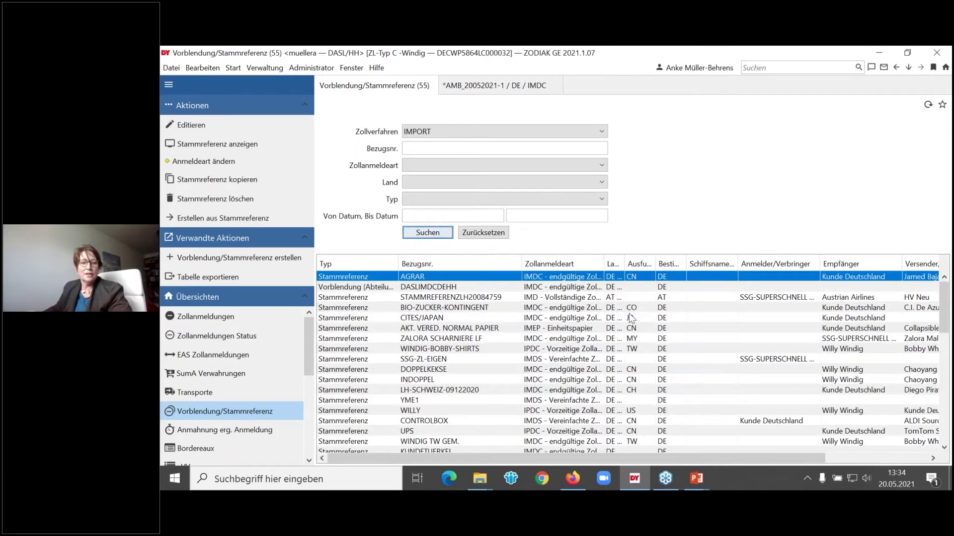
Sort results by Bezugsnr., open WINDIG DM, copy its name and close it
{"action": "scroll", "coordinate": [631, 318], "scroll_direction": "down", "scroll_amount": 1}
{"action": "scroll", "coordinate": [632, 320], "scroll_direction": "down", "scroll_amount": 1}
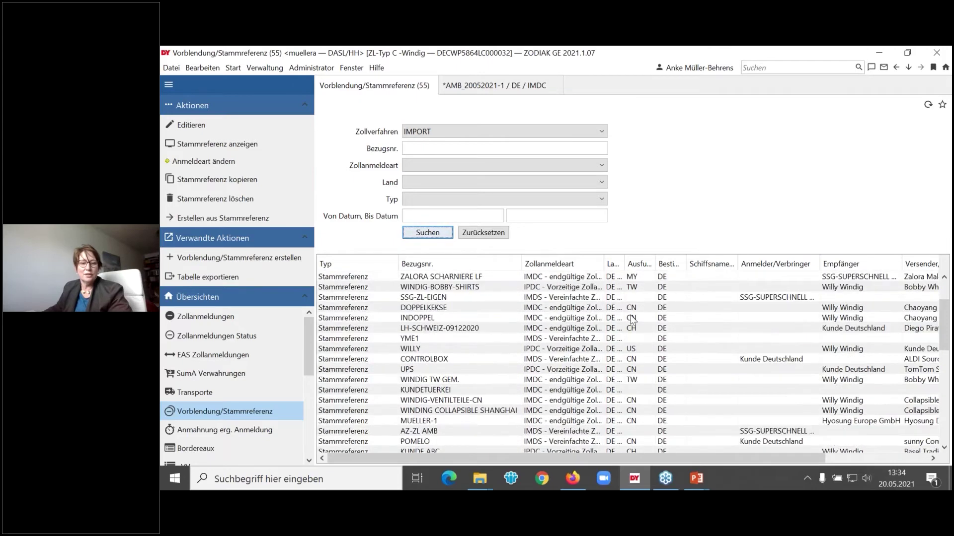
{"action": "scroll", "coordinate": [632, 324], "scroll_direction": "down", "scroll_amount": 1}
{"action": "scroll", "coordinate": [632, 324], "scroll_direction": "down", "scroll_amount": 1}
{"action": "scroll", "coordinate": [632, 324], "scroll_direction": "down", "scroll_amount": 1}
{"action": "left_click", "coordinate": [460, 263]}
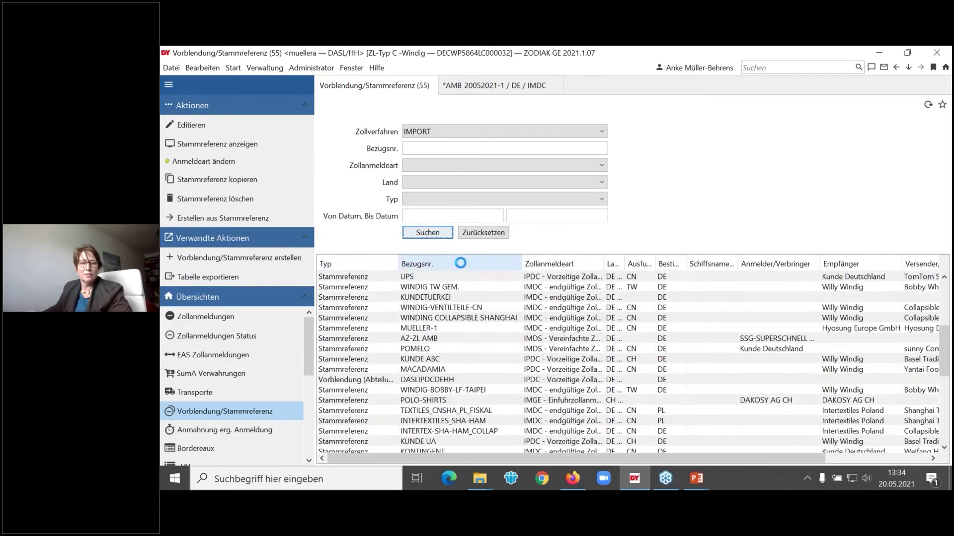
{"action": "scroll", "coordinate": [569, 325], "scroll_direction": "down", "scroll_amount": 3}
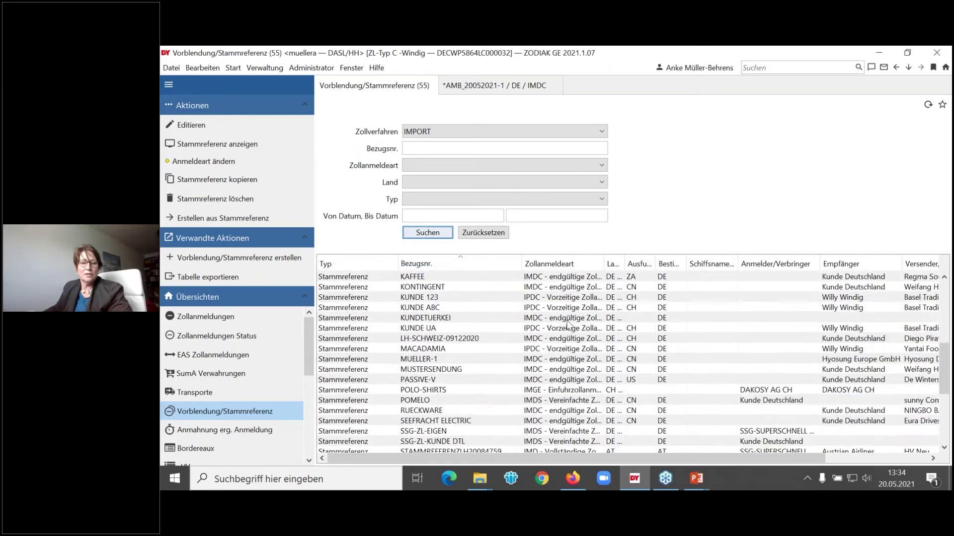
{"action": "scroll", "coordinate": [568, 325], "scroll_direction": "down", "scroll_amount": 2}
{"action": "scroll", "coordinate": [568, 324], "scroll_direction": "down", "scroll_amount": 1}
{"action": "scroll", "coordinate": [569, 325], "scroll_direction": "down", "scroll_amount": 1}
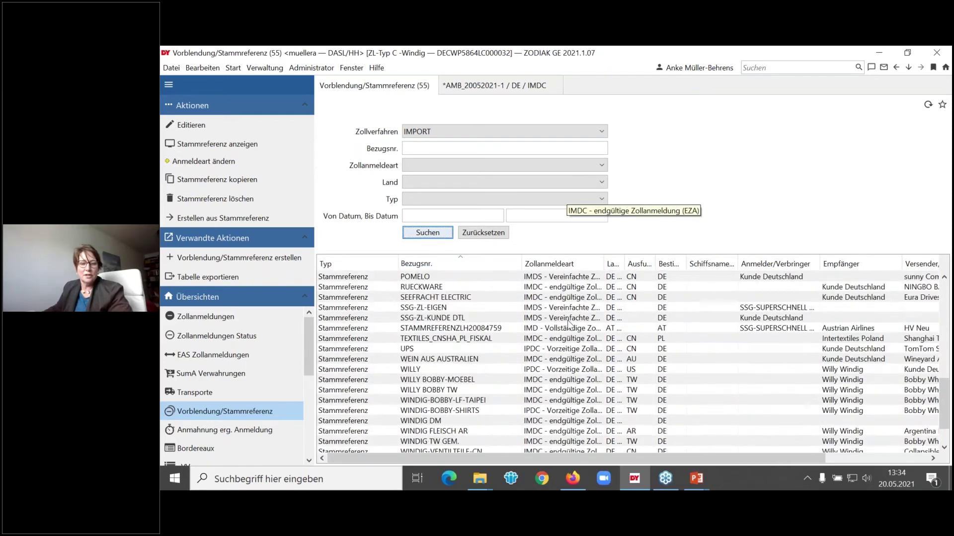
{"action": "left_click", "coordinate": [450, 423]}
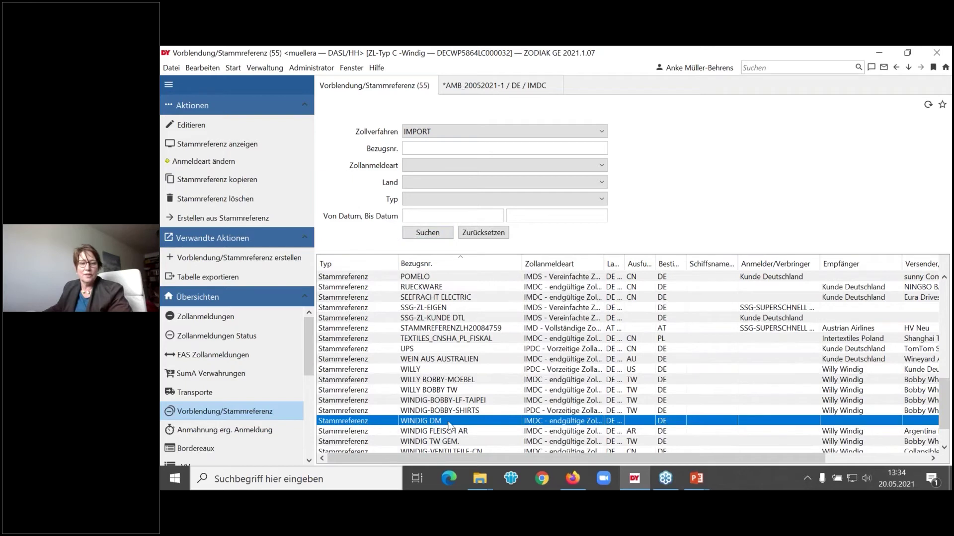
{"action": "double_click", "coordinate": [450, 423]}
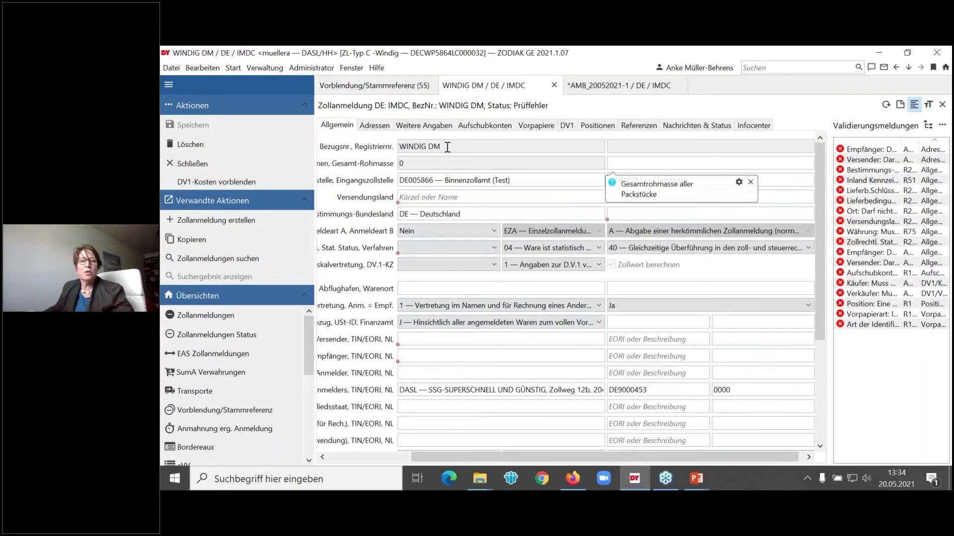
{"action": "left_click_drag", "start_coordinate": [446, 146], "coordinate": [404, 146]}
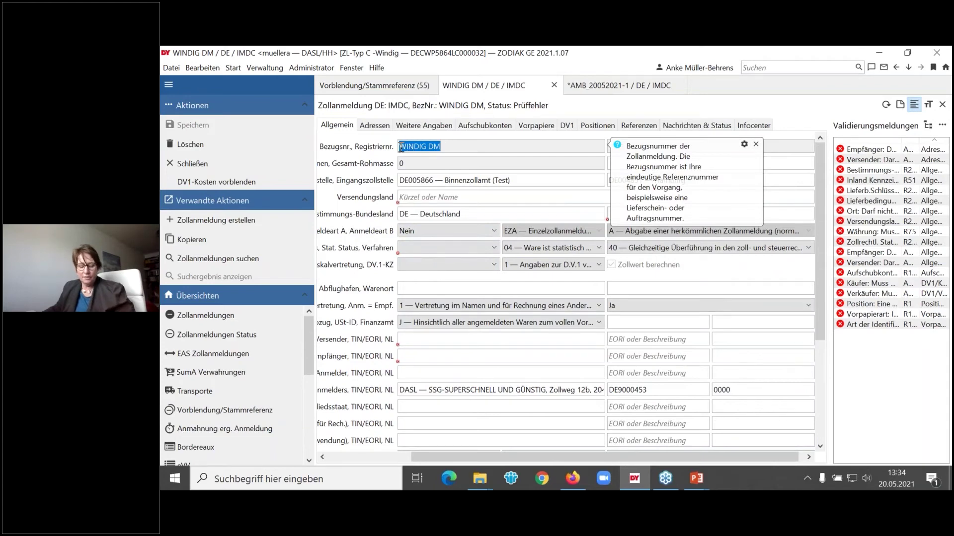
{"action": "left_click", "coordinate": [554, 85]}
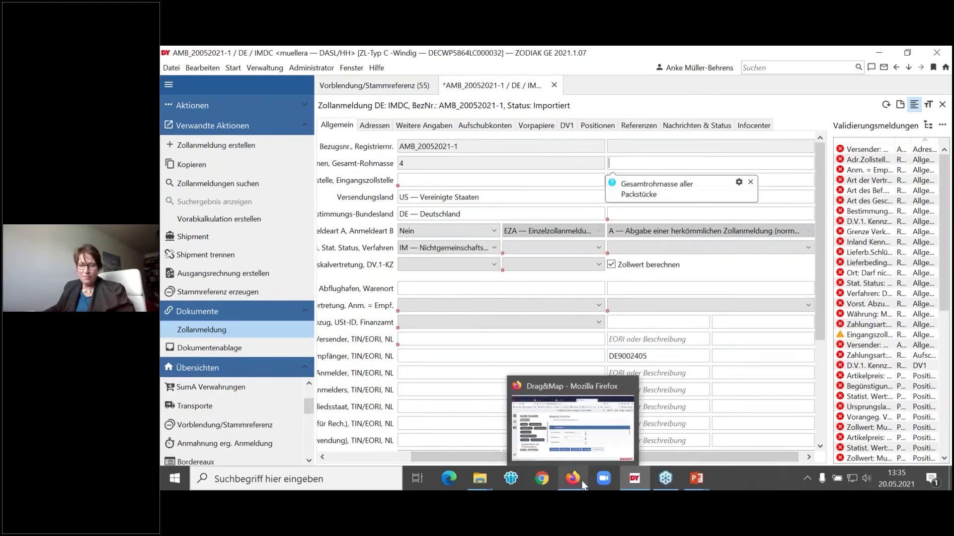
{"action": "left_click", "coordinate": [570, 479]}
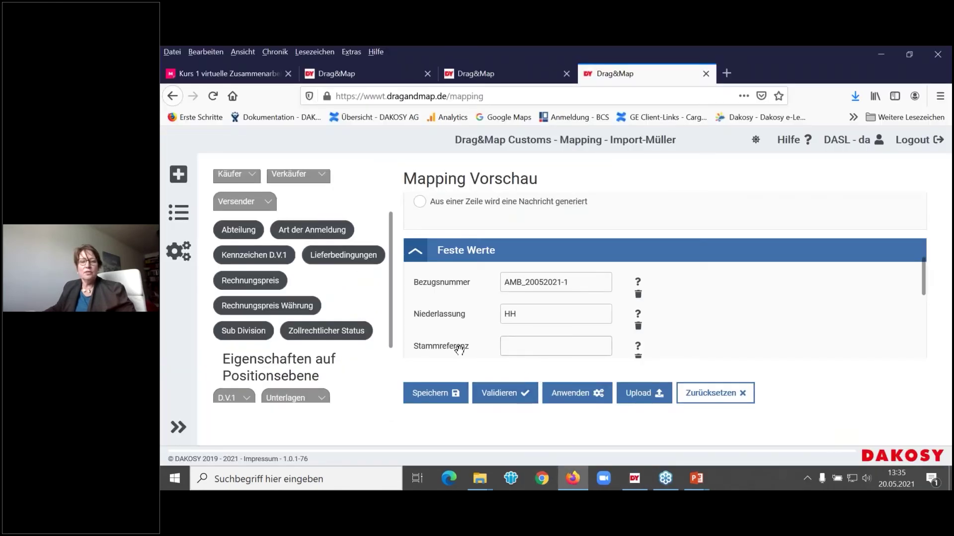
Set Stammreferenz to WINDIG DM and Bezugsnummer to AMB_20052021-2, then apply the mapping
{"action": "left_click", "coordinate": [520, 346]}
{"action": "type", "text": "WINDIG DM"}
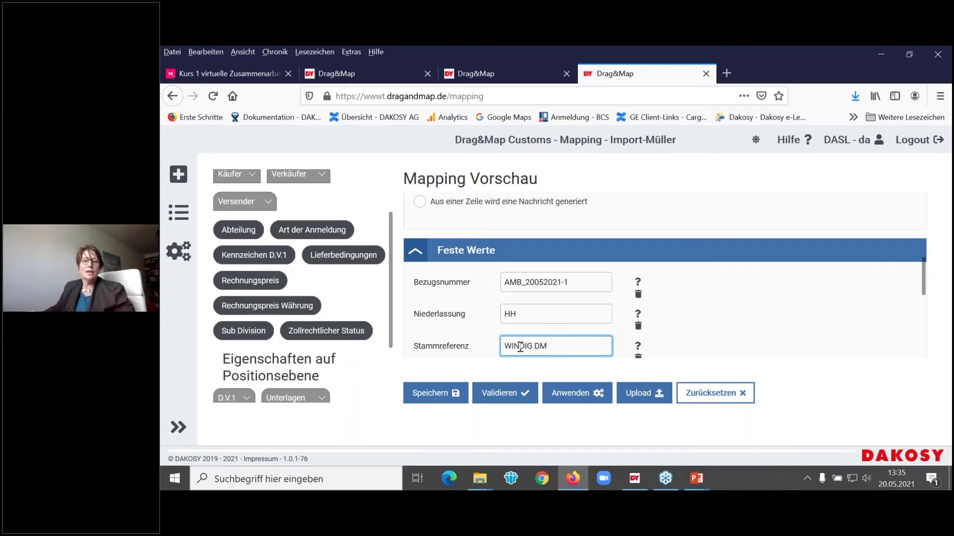
{"action": "left_click", "coordinate": [583, 282]}
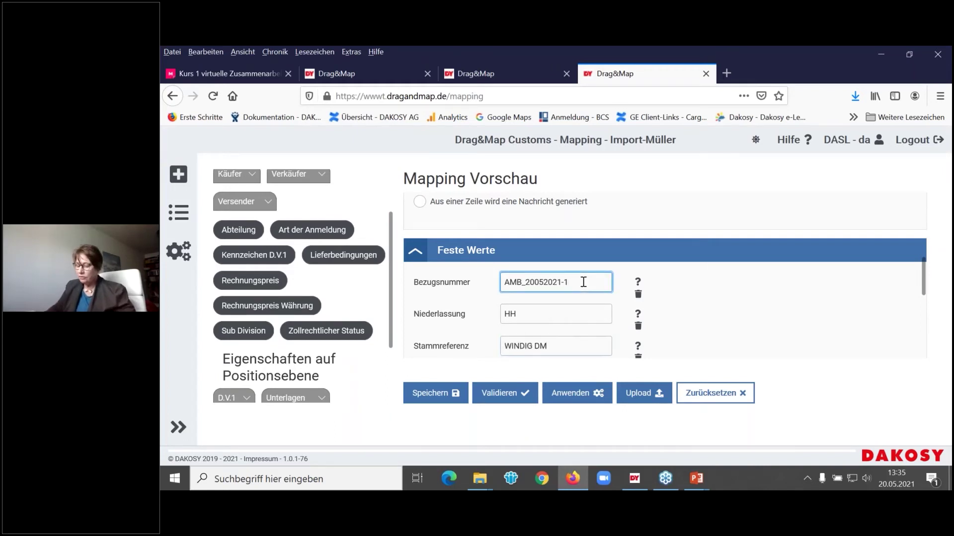
{"action": "type", "text": "2"}
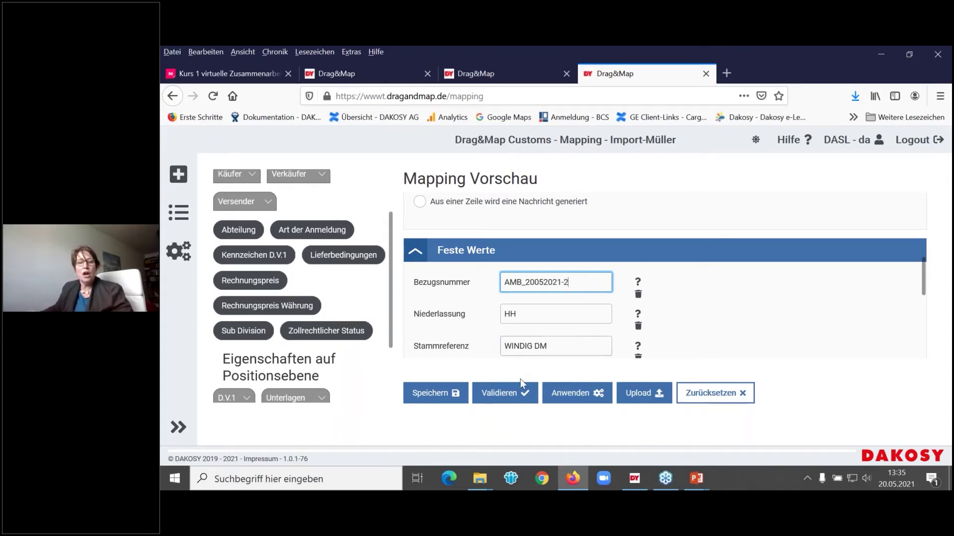
{"action": "left_click", "coordinate": [574, 396]}
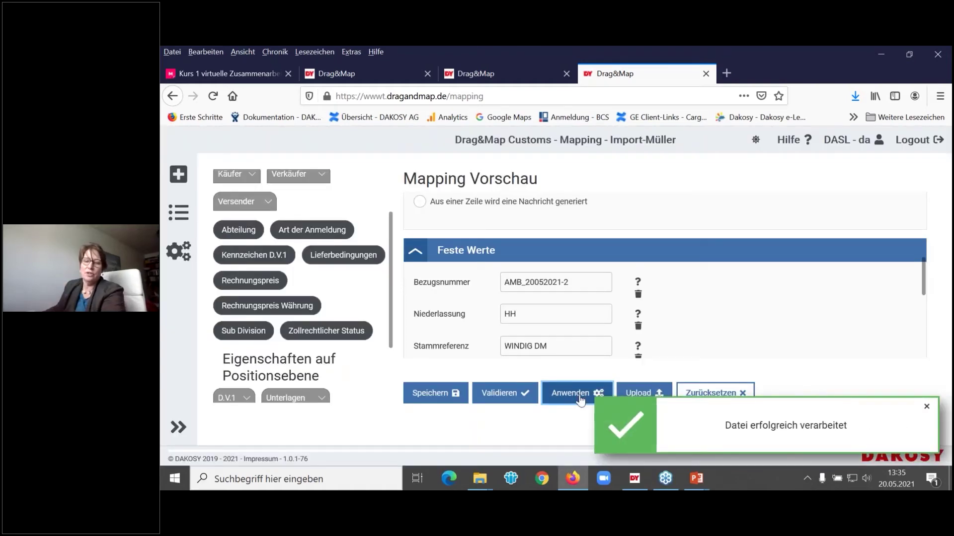
{"action": "mouse_move", "coordinate": [634, 478]}
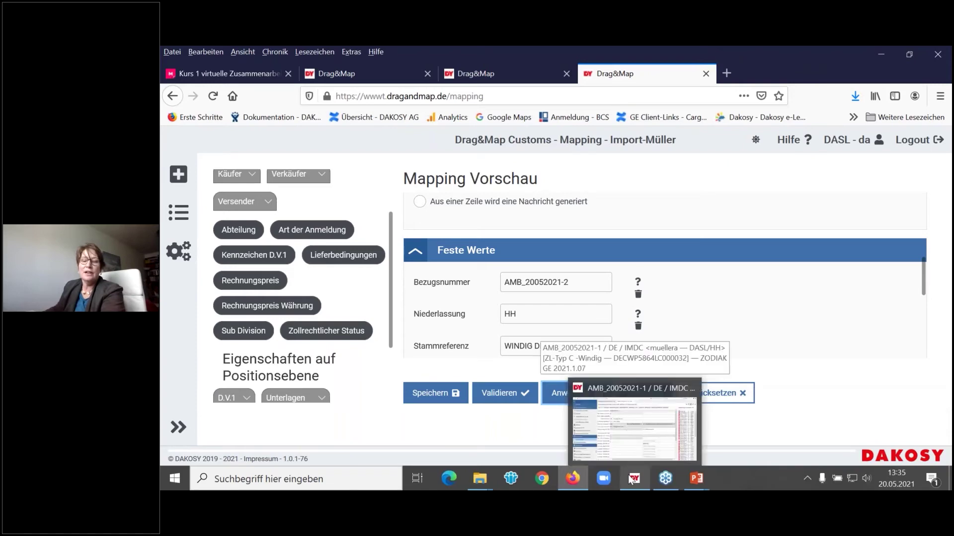
{"action": "left_click", "coordinate": [633, 442]}
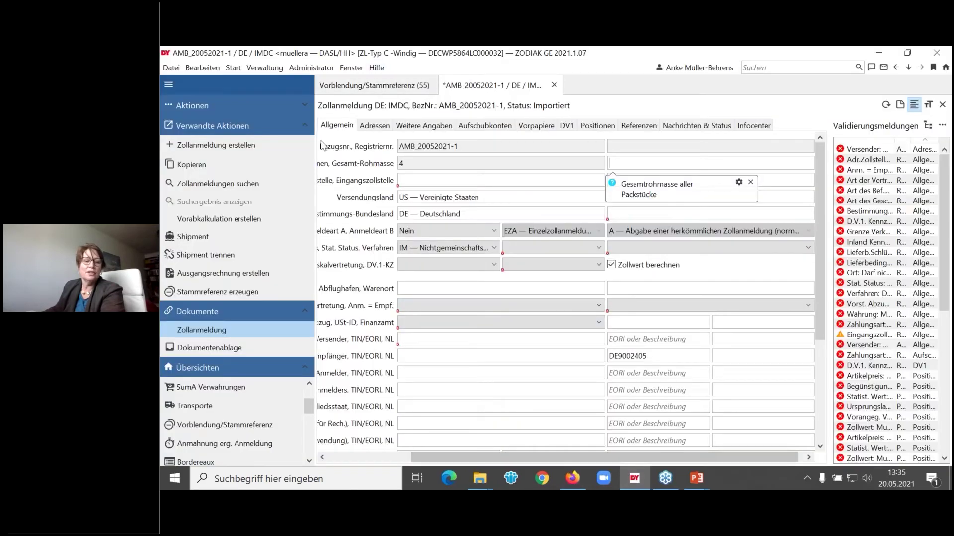
Rerun the Zollanmeldungen Status search several times to pick up new imports
{"action": "scroll", "coordinate": [309, 406], "scroll_direction": "up", "scroll_amount": 2}
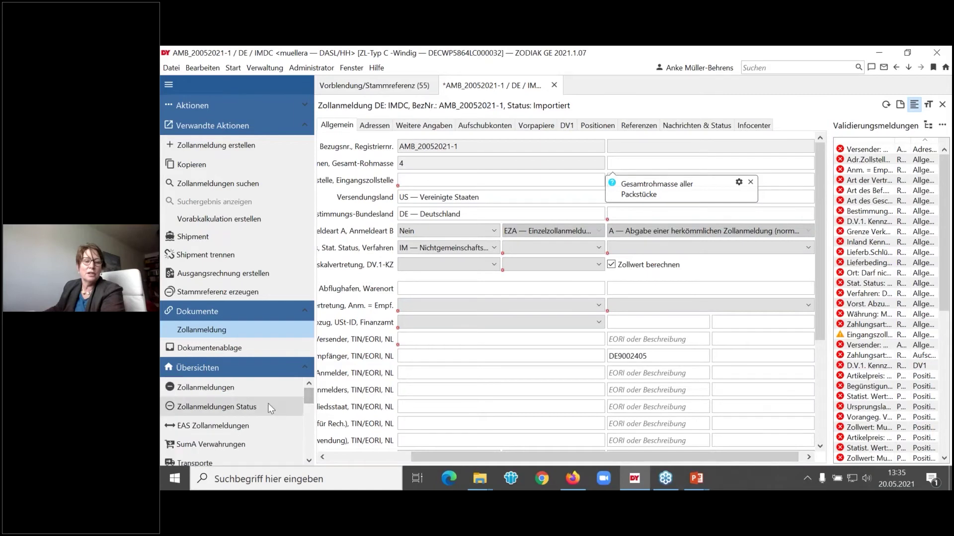
{"action": "left_click", "coordinate": [270, 408]}
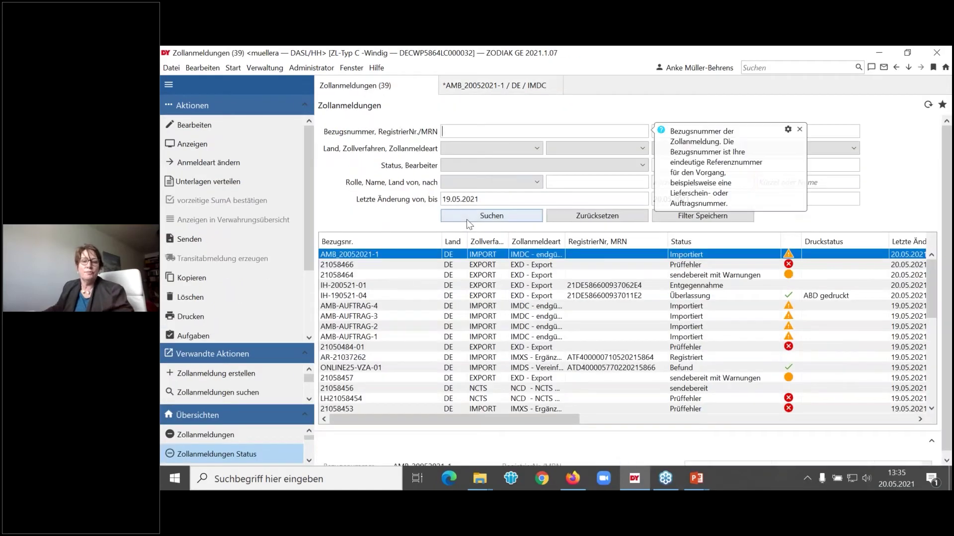
{"action": "left_click", "coordinate": [470, 217]}
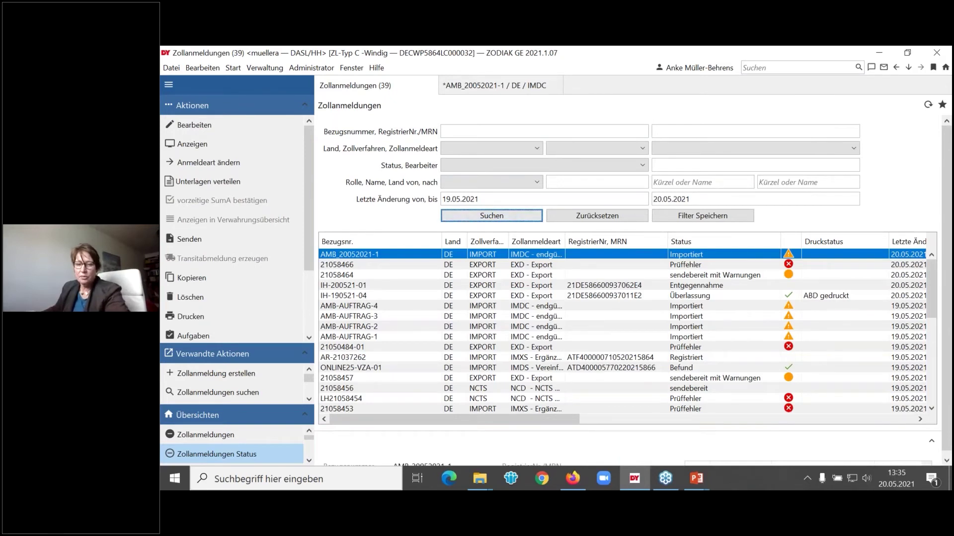
{"action": "key", "text": "Return"}
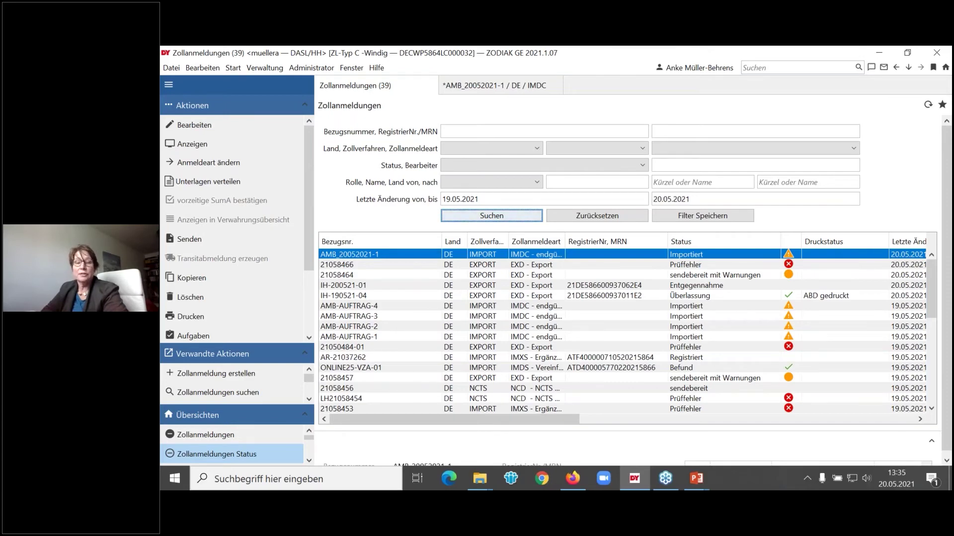
{"action": "key", "text": "Return"}
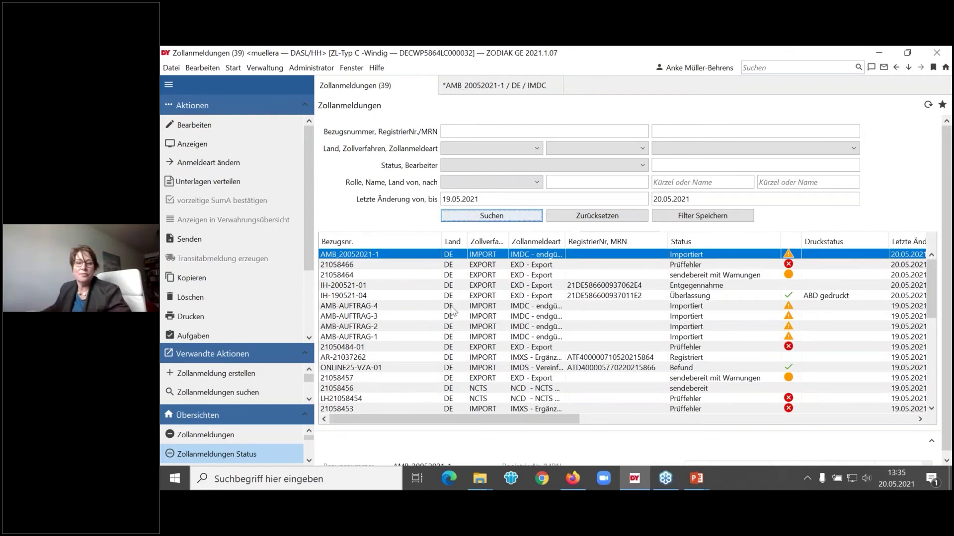
{"action": "mouse_move", "coordinate": [634, 478]}
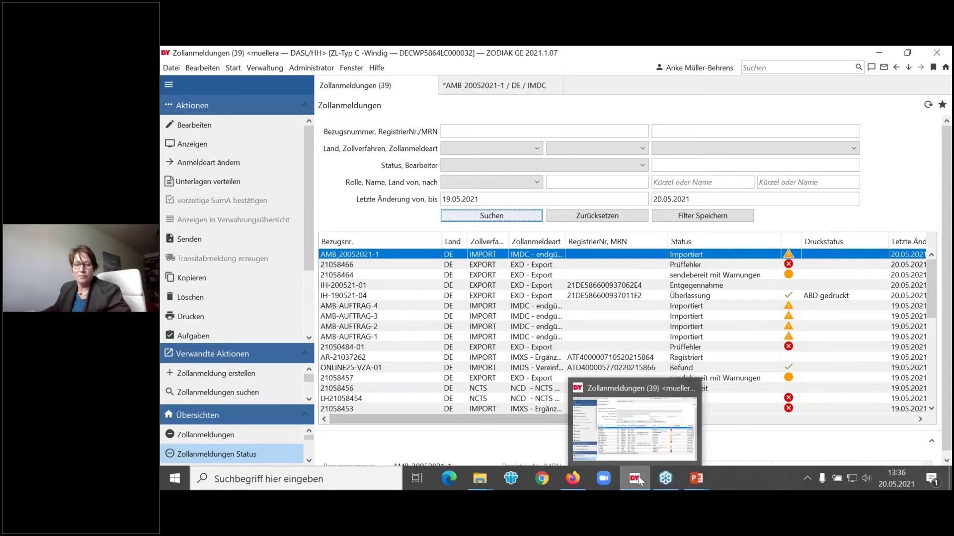
{"action": "left_click", "coordinate": [511, 218]}
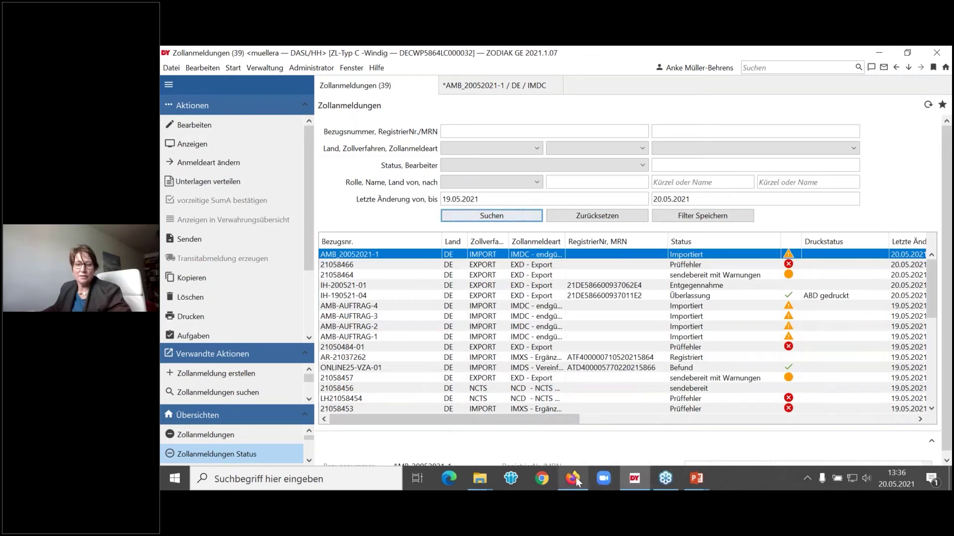
Check the Drag&Map page, then select declaration AMB-AUFTRAG-4 in the list
{"action": "left_click", "coordinate": [582, 458]}
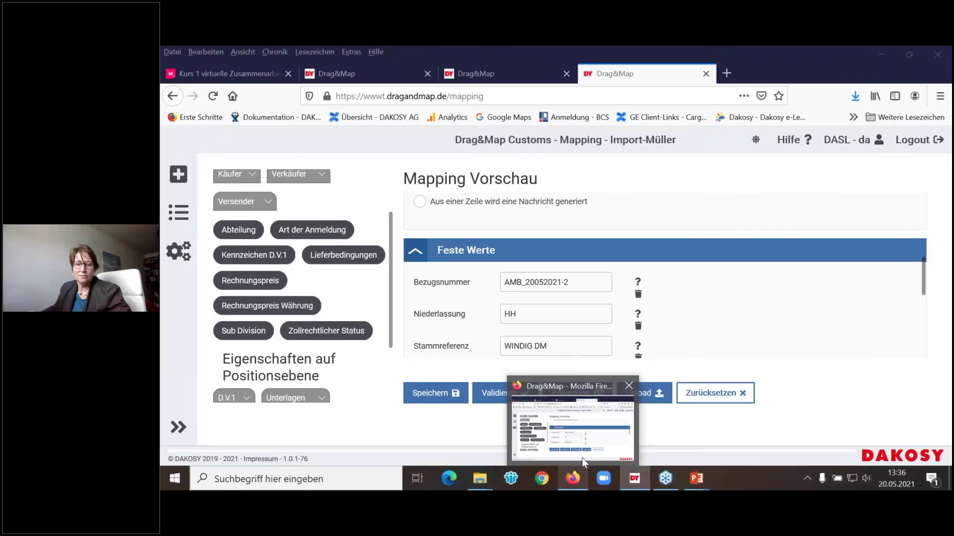
{"action": "left_click", "coordinate": [634, 472]}
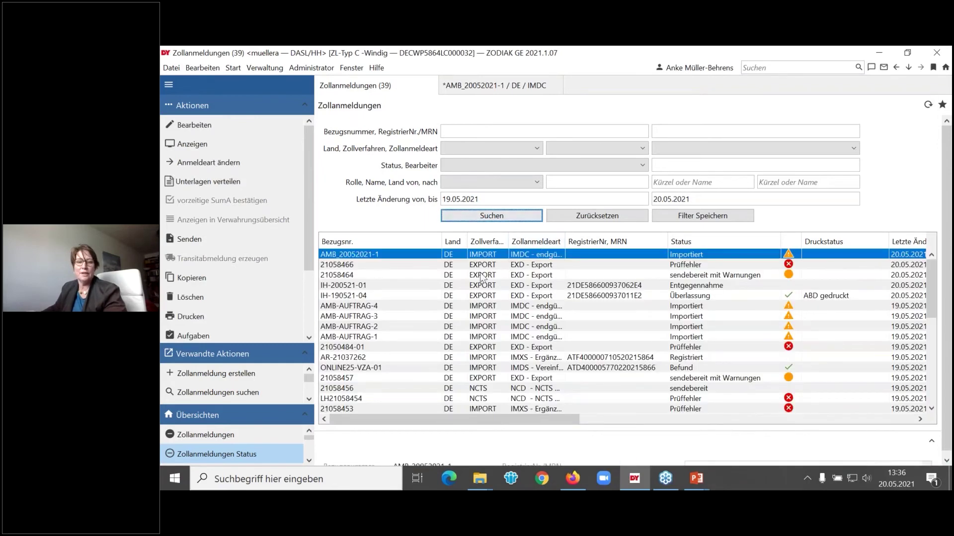
{"action": "left_click", "coordinate": [420, 306]}
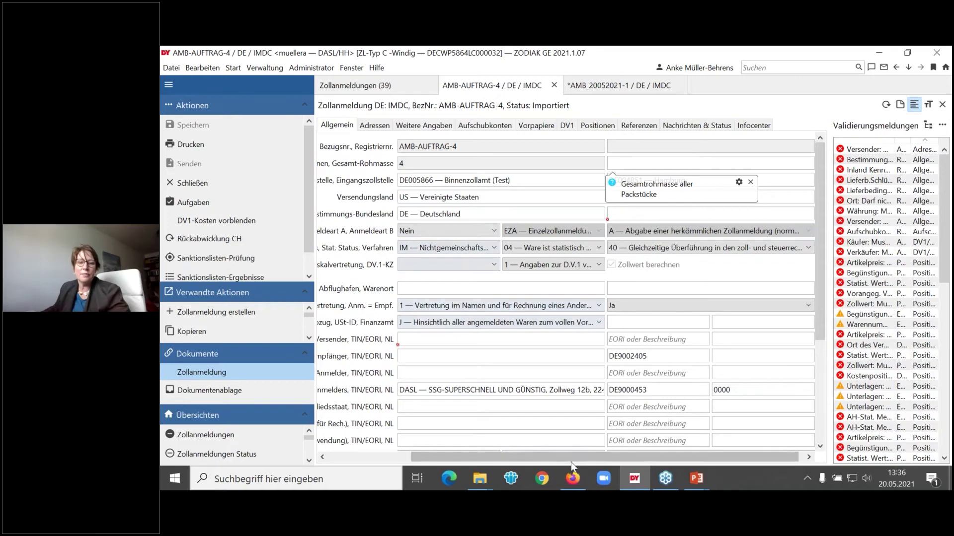
Review AMB-AUFTRAG-4's Vorpapiere and DV1 valuation tabs, then return to Drag&Map
{"action": "left_click_drag", "start_coordinate": [574, 457], "coordinate": [495, 457]}
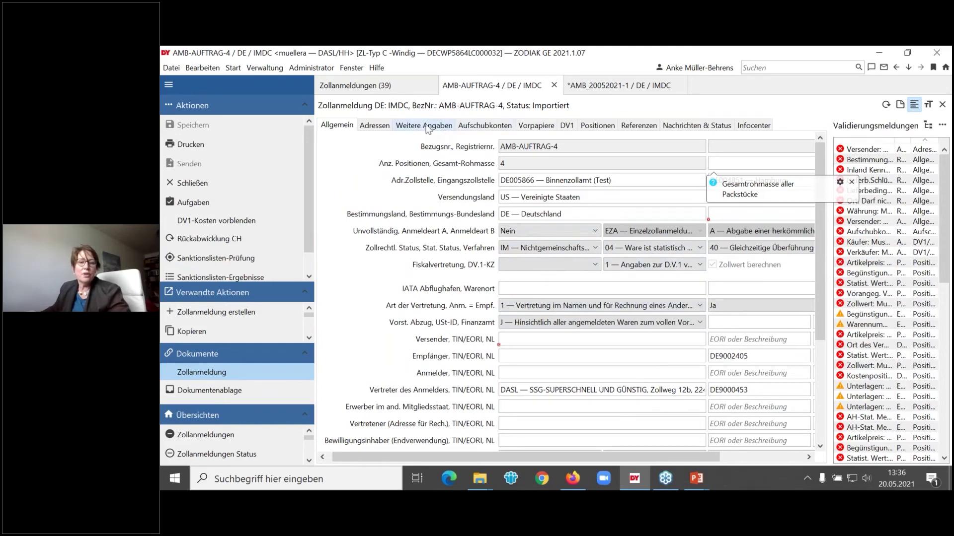
{"action": "left_click", "coordinate": [536, 126]}
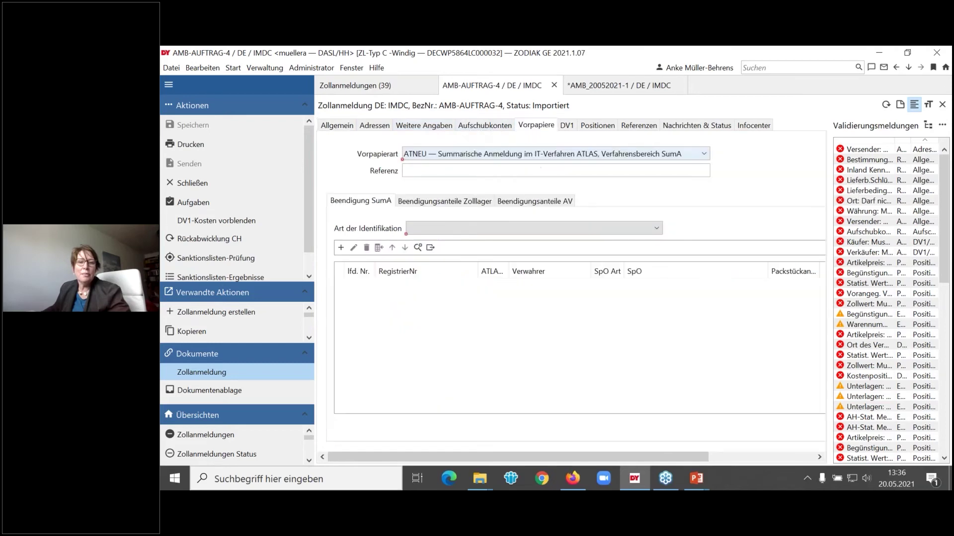
{"action": "left_click", "coordinate": [568, 127]}
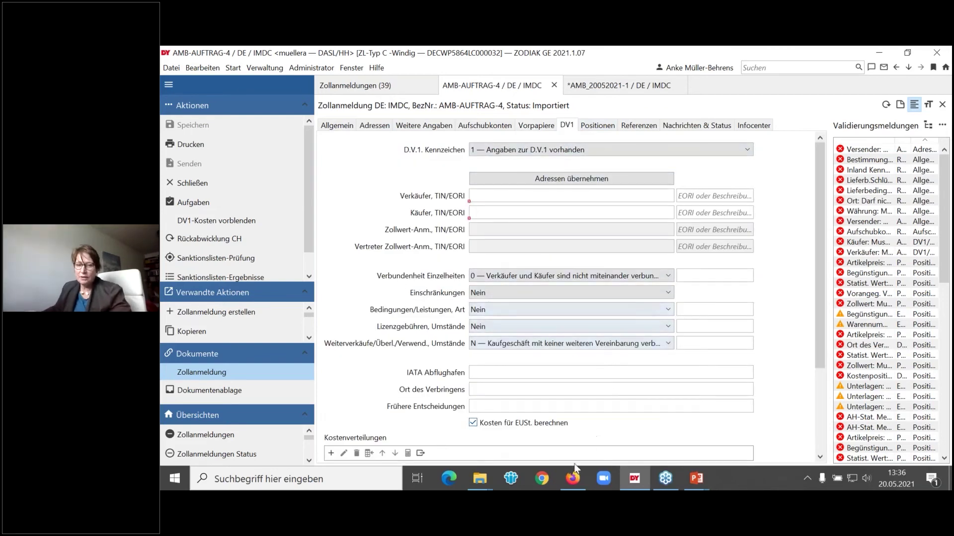
{"action": "mouse_move", "coordinate": [572, 479]}
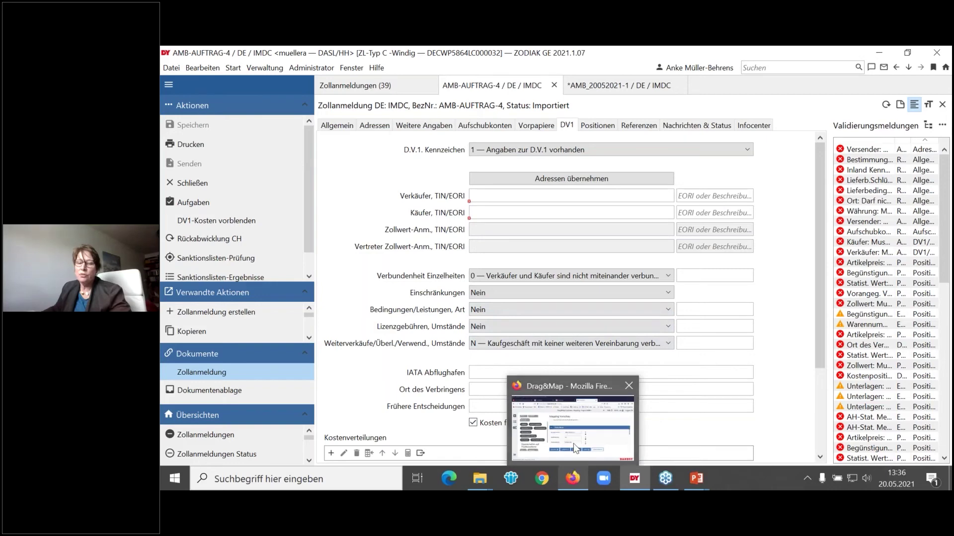
{"action": "left_click", "coordinate": [572, 462]}
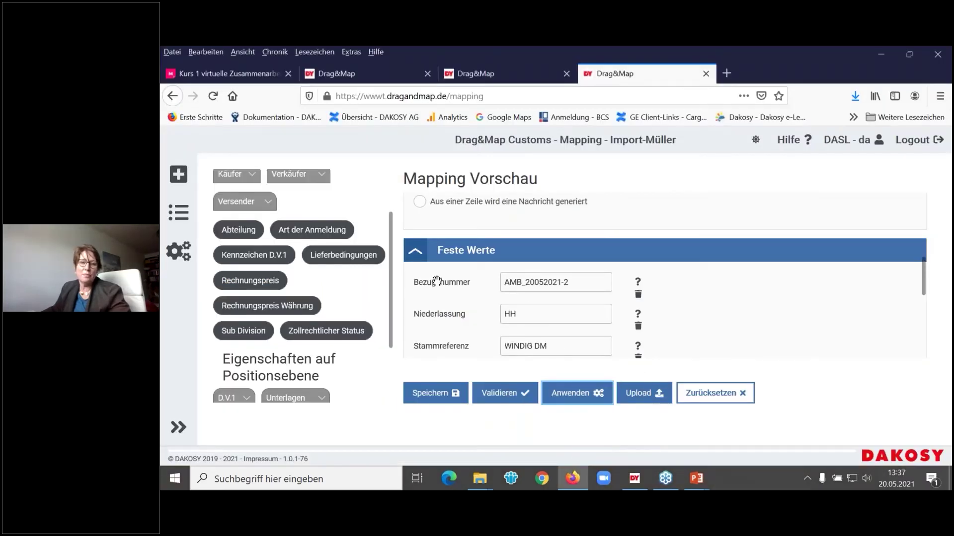
{"action": "scroll", "coordinate": [435, 281], "scroll_direction": "down", "scroll_amount": 5}
{"action": "scroll", "coordinate": [394, 303], "scroll_direction": "up", "scroll_amount": 3}
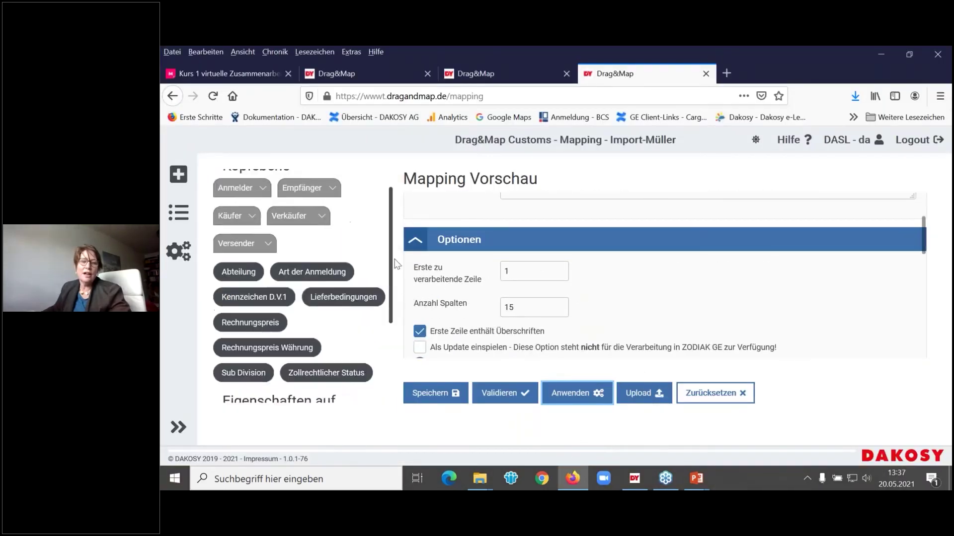
{"action": "left_click", "coordinate": [178, 174]}
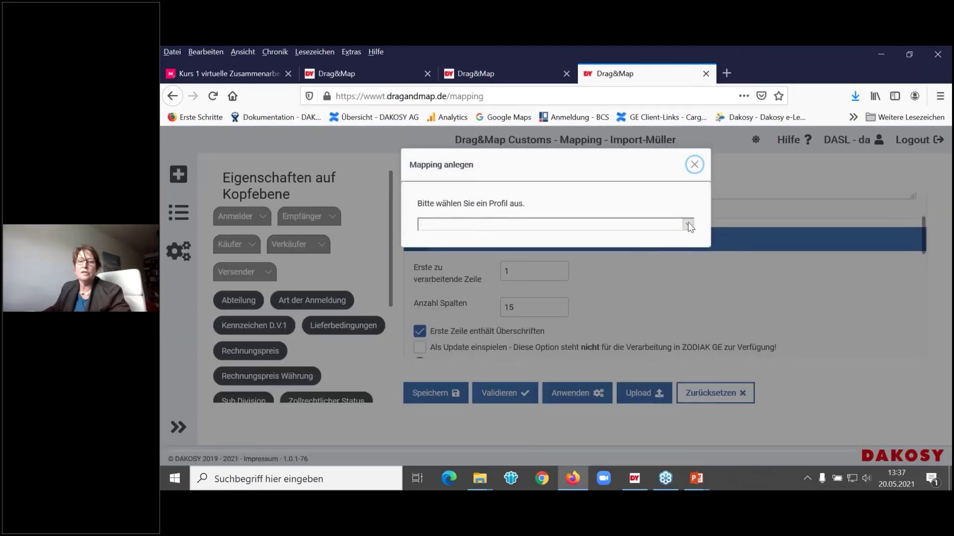
{"action": "left_click", "coordinate": [689, 225]}
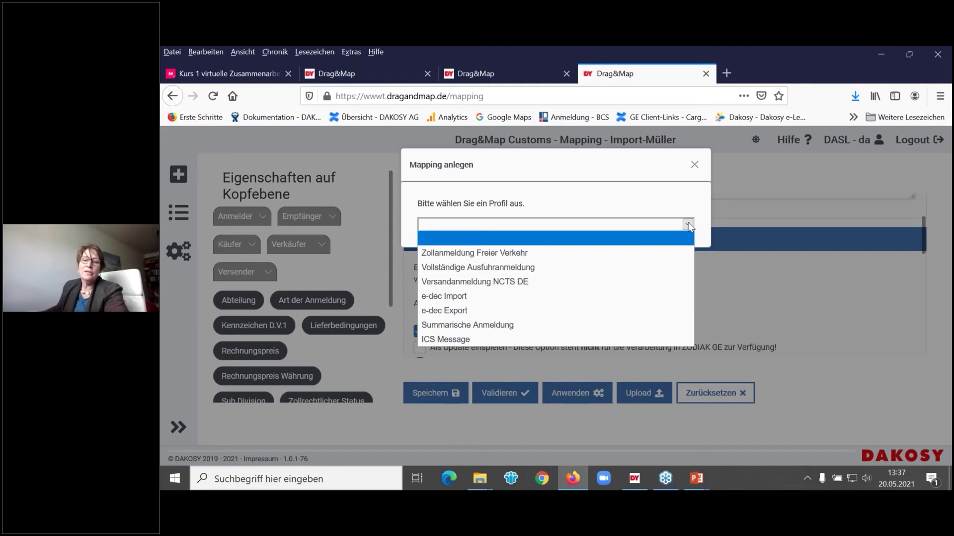
{"action": "left_click", "coordinate": [810, 339]}
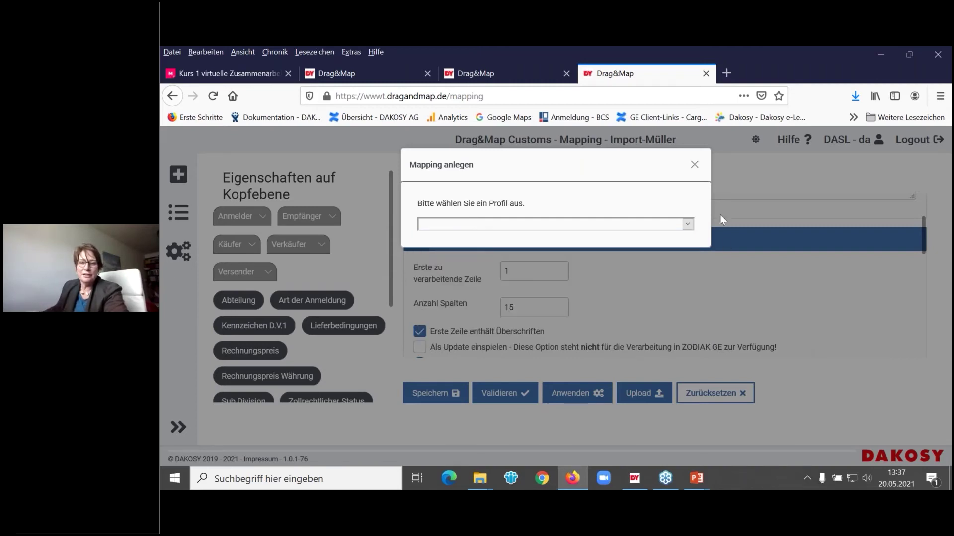
{"action": "left_click", "coordinate": [694, 166]}
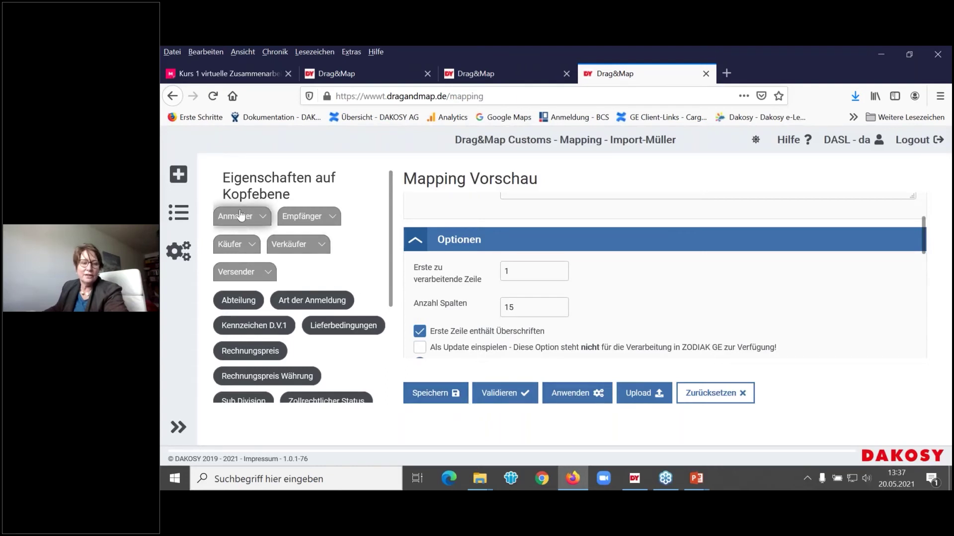
{"action": "left_click", "coordinate": [180, 215]}
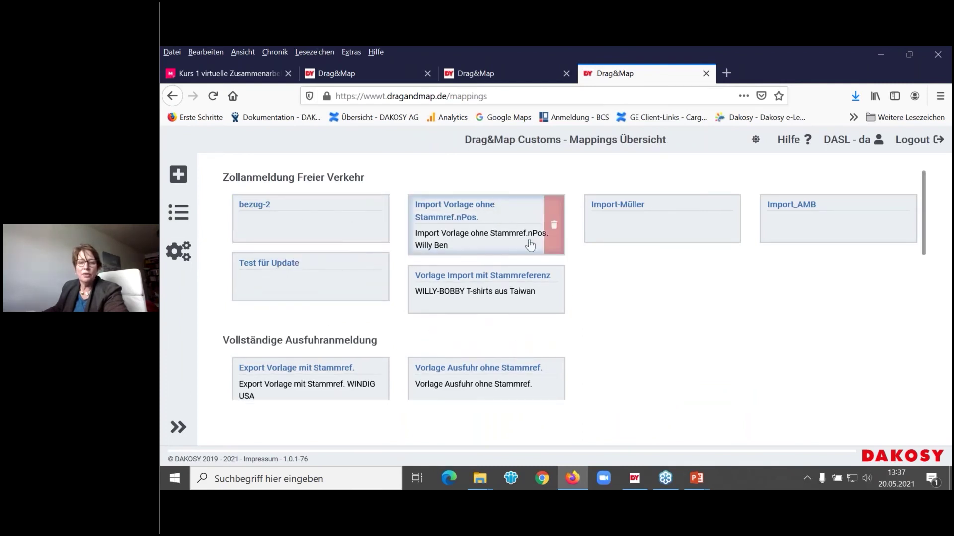
Open the Export Vorlage mit Stammref. mapping and scroll to its fixed values
{"action": "scroll", "coordinate": [620, 298], "scroll_direction": "down", "scroll_amount": 2}
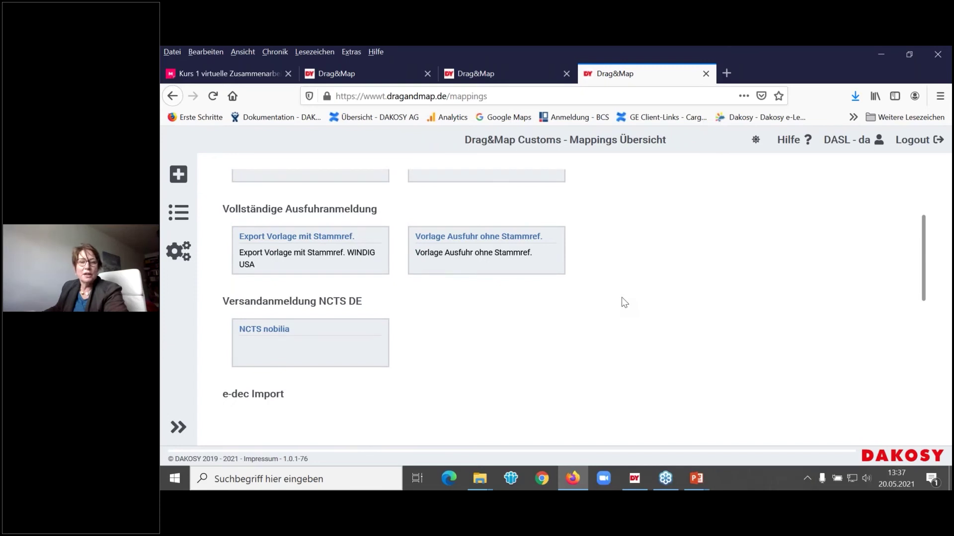
{"action": "left_click", "coordinate": [293, 247]}
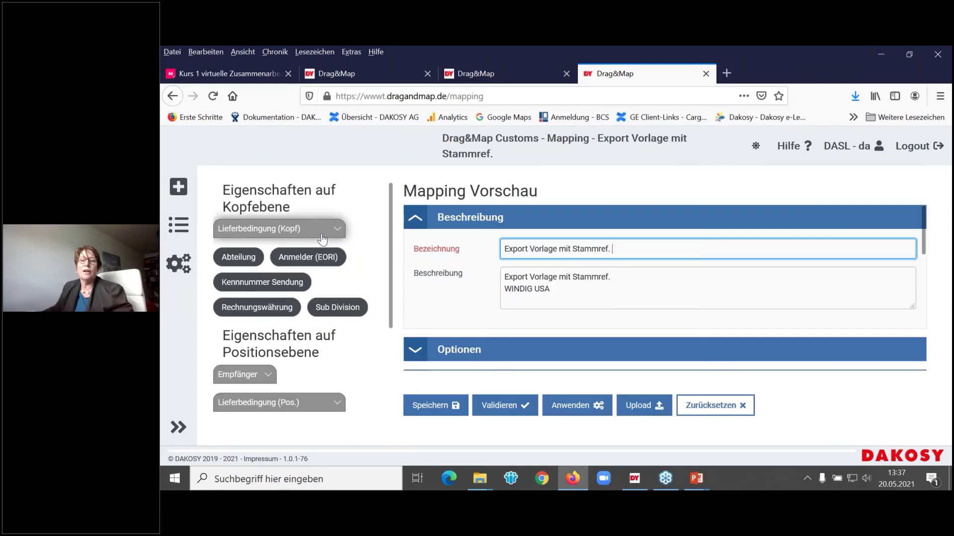
{"action": "scroll", "coordinate": [507, 220], "scroll_direction": "down", "scroll_amount": 1}
{"action": "scroll", "coordinate": [506, 220], "scroll_direction": "down", "scroll_amount": 1}
{"action": "scroll", "coordinate": [507, 221], "scroll_direction": "down", "scroll_amount": 1}
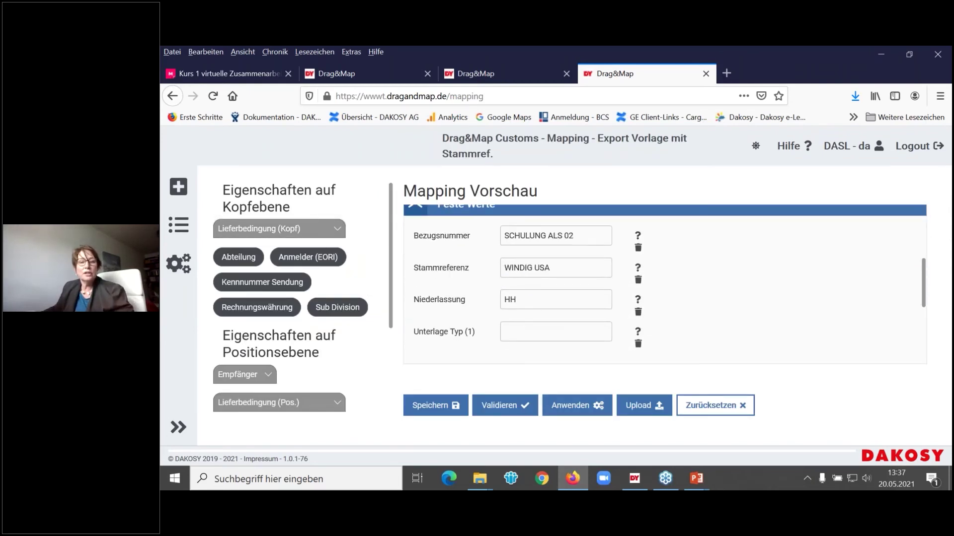
{"action": "scroll", "coordinate": [664, 287], "scroll_direction": "down", "scroll_amount": 1}
{"action": "scroll", "coordinate": [664, 288], "scroll_direction": "down", "scroll_amount": 2}
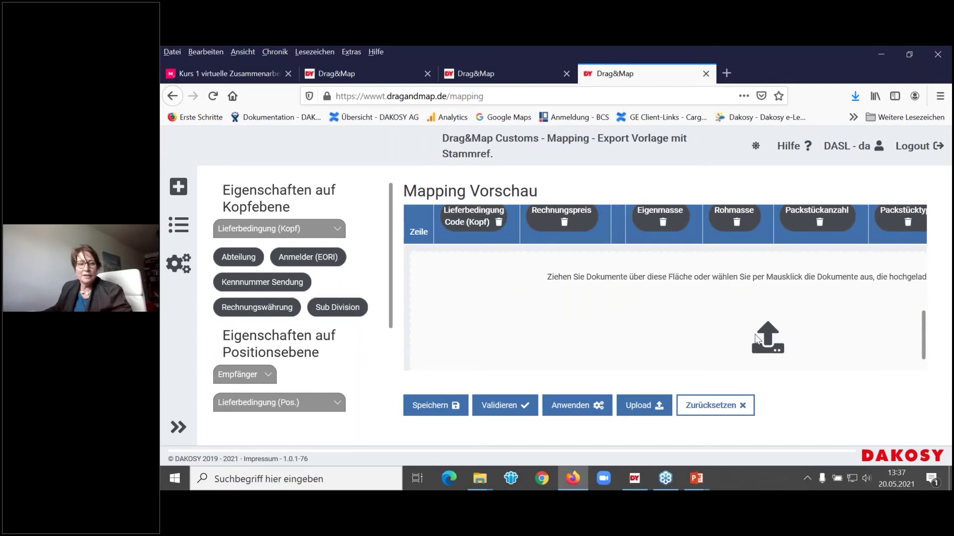
{"action": "scroll", "coordinate": [750, 333], "scroll_direction": "up", "scroll_amount": 2}
{"action": "scroll", "coordinate": [750, 333], "scroll_direction": "up", "scroll_amount": 3}
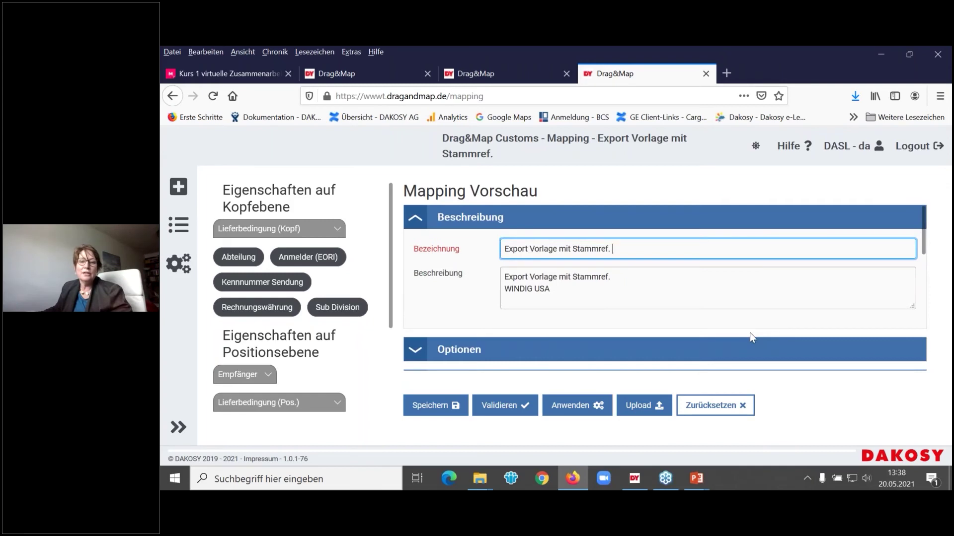
{"action": "scroll", "coordinate": [750, 333], "scroll_direction": "down", "scroll_amount": 2}
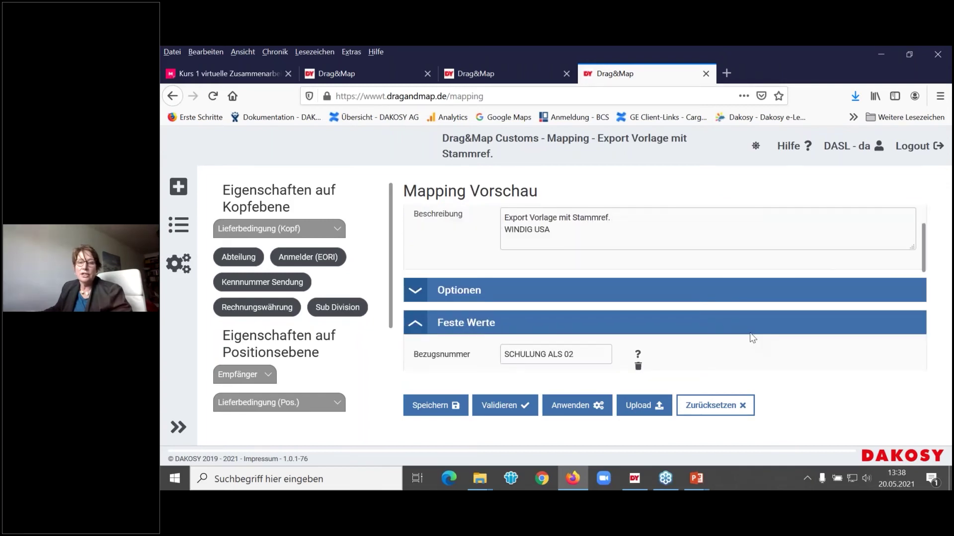
{"action": "scroll", "coordinate": [753, 338], "scroll_direction": "down", "scroll_amount": 2}
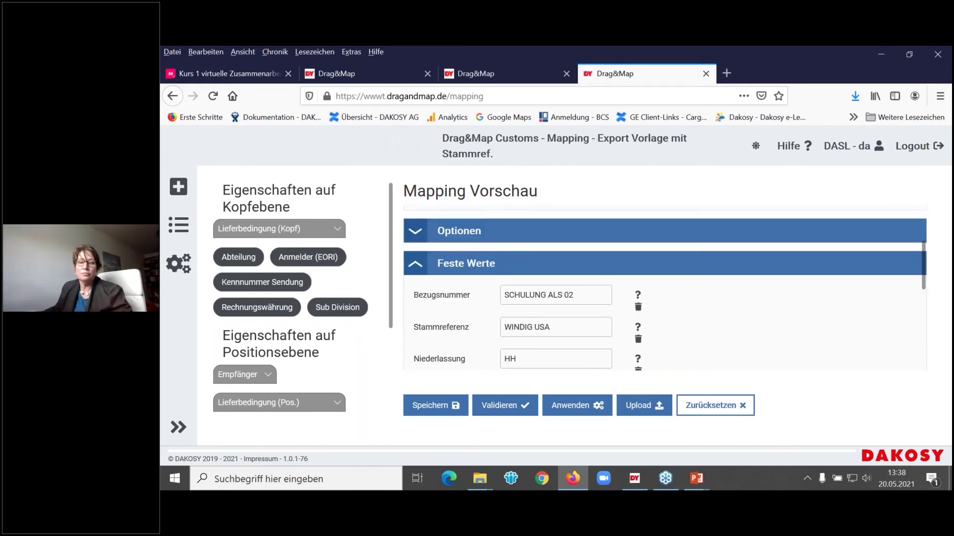
Change the fixed Bezugsnummer value to SCHULUNG AMB
{"action": "left_click_drag", "start_coordinate": [594, 295], "coordinate": [548, 298]}
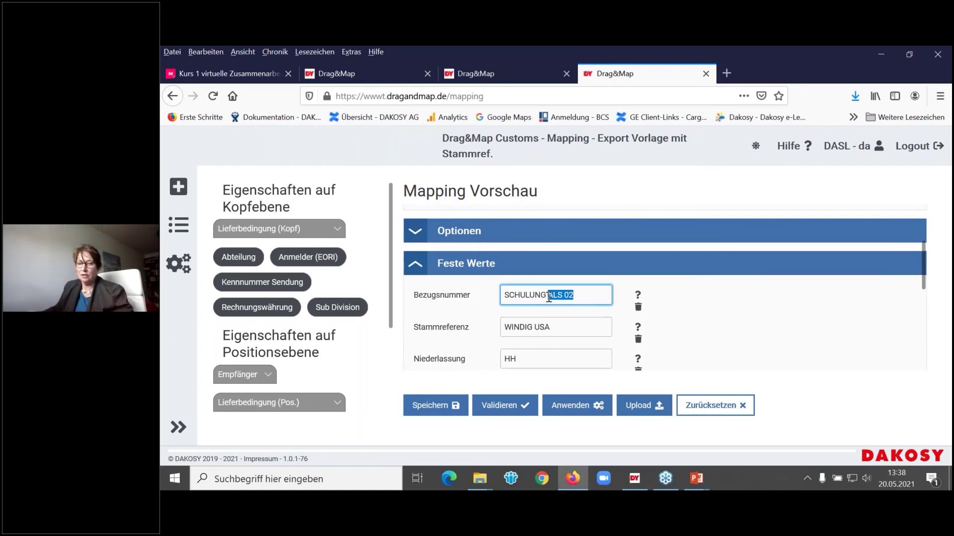
{"action": "type", "text": "AMB"}
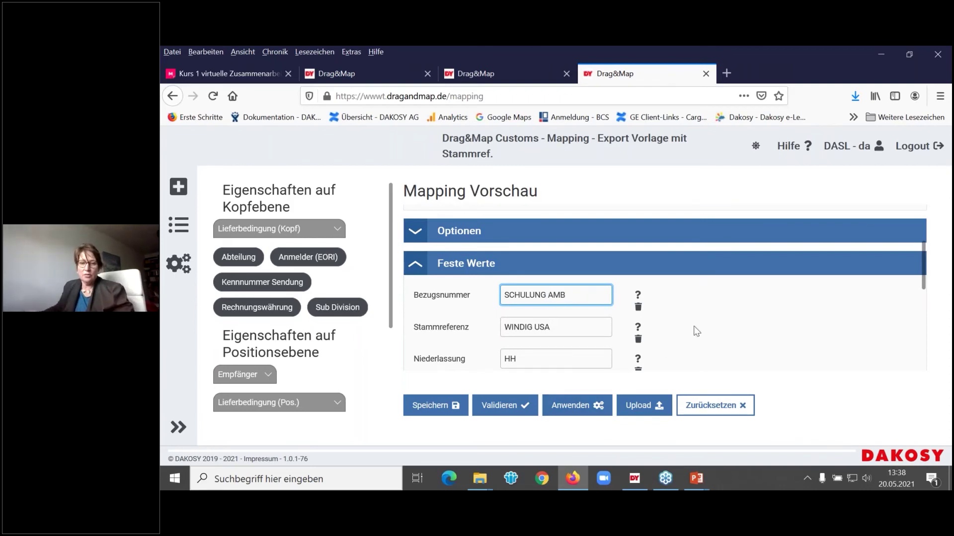
{"action": "scroll", "coordinate": [696, 328], "scroll_direction": "down", "scroll_amount": 5}
{"action": "scroll", "coordinate": [690, 321], "scroll_direction": "up", "scroll_amount": 2}
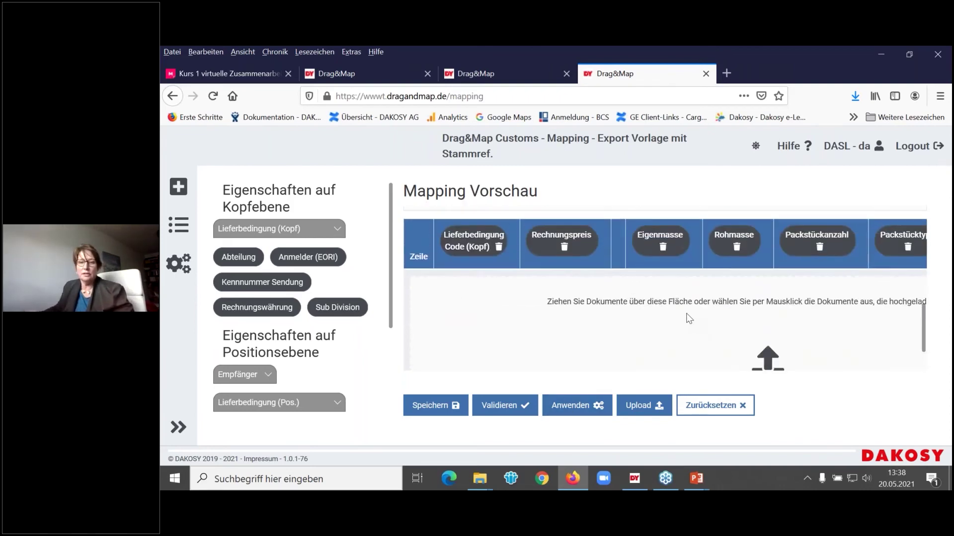
Upload the Stammreferenz export workbook from the WeBoxer Export folder
{"action": "left_click", "coordinate": [765, 358]}
{"action": "left_click", "coordinate": [465, 78]}
{"action": "double_click", "coordinate": [293, 137]}
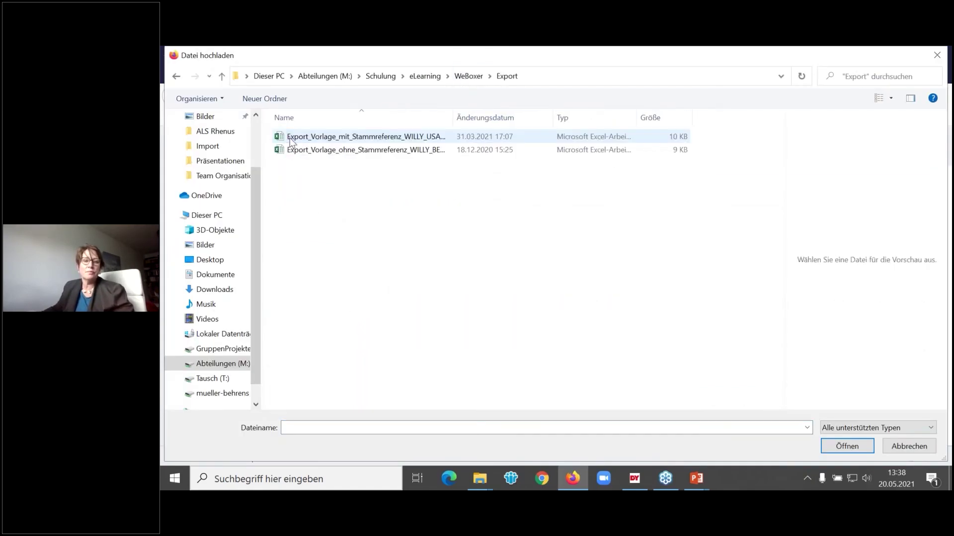
{"action": "left_click", "coordinate": [318, 141]}
{"action": "left_click", "coordinate": [838, 450]}
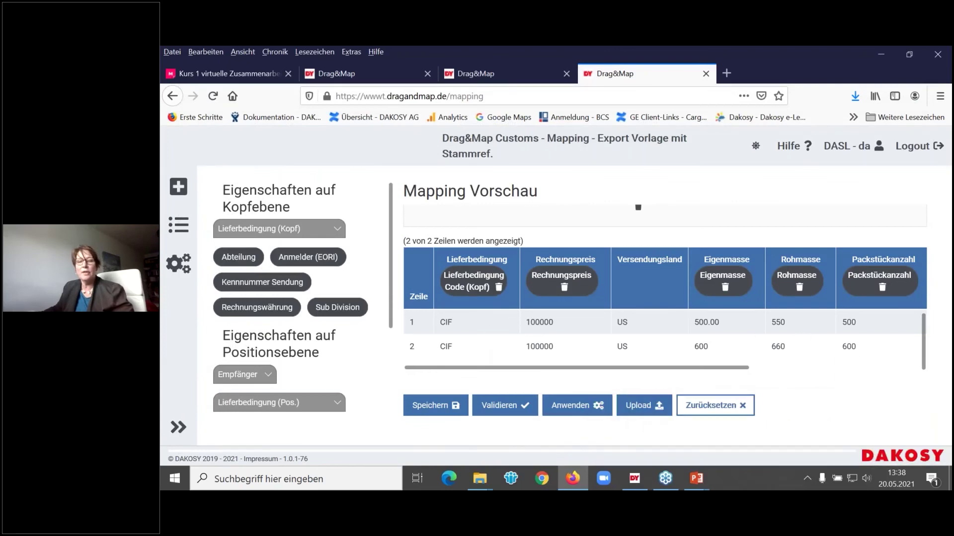
Validate the uploaded file and apply the mapping to create the declarations
{"action": "left_click", "coordinate": [500, 410]}
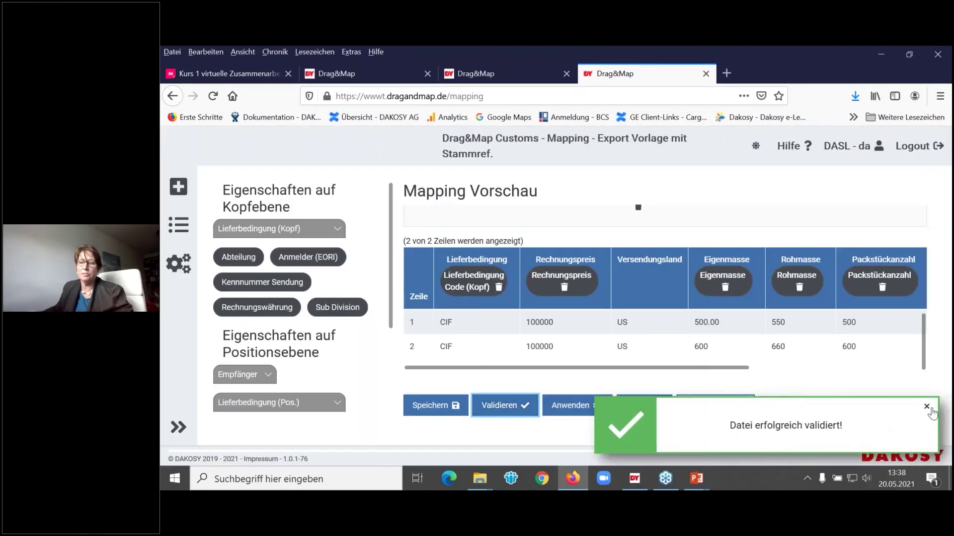
{"action": "left_click", "coordinate": [927, 407]}
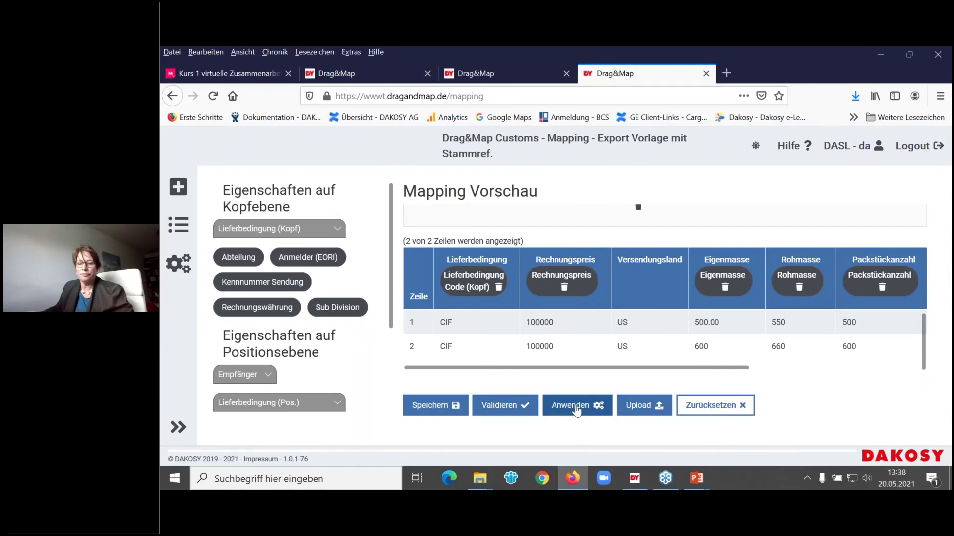
{"action": "left_click", "coordinate": [576, 410]}
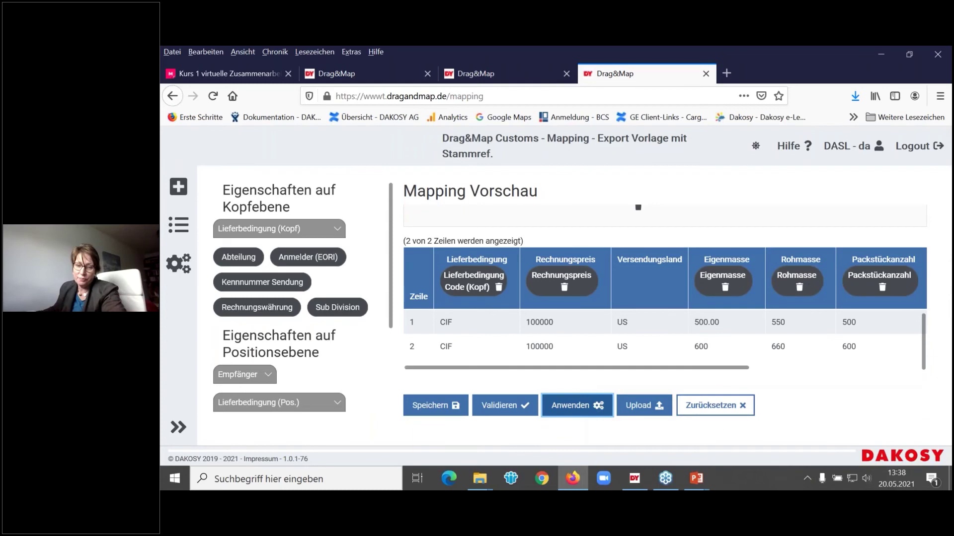
Refresh the ZODIAK GE Zollanmeldungen list to show all 40 declarations
{"action": "left_click", "coordinate": [634, 478]}
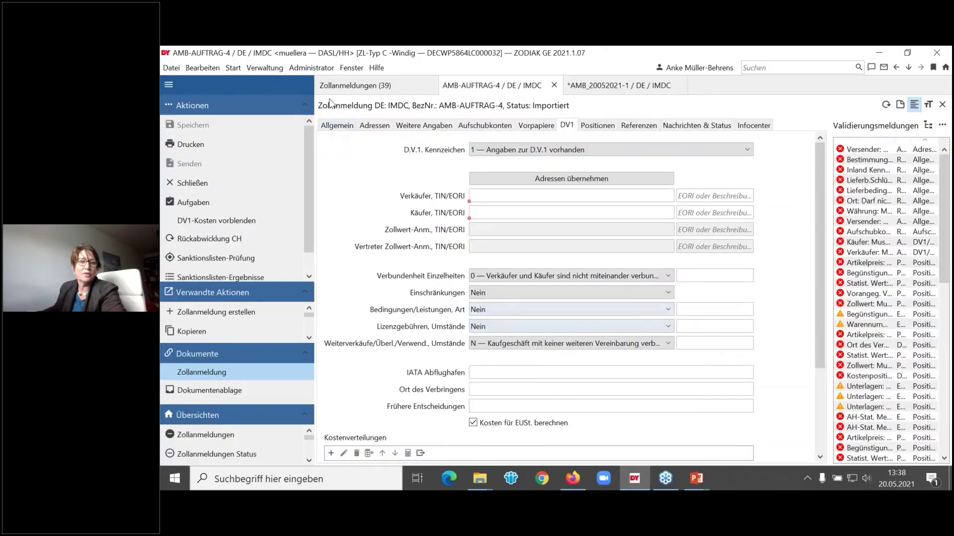
{"action": "left_click", "coordinate": [346, 88]}
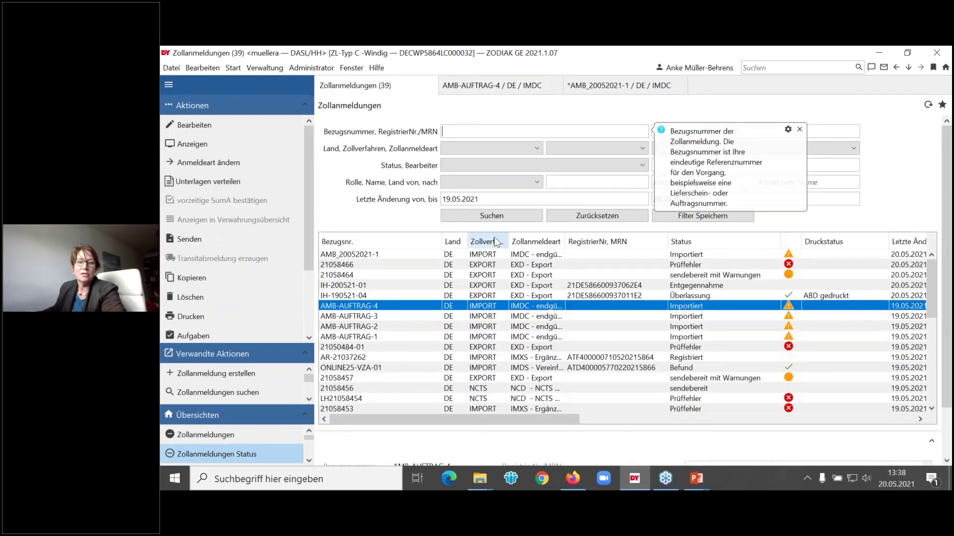
{"action": "left_click", "coordinate": [499, 217]}
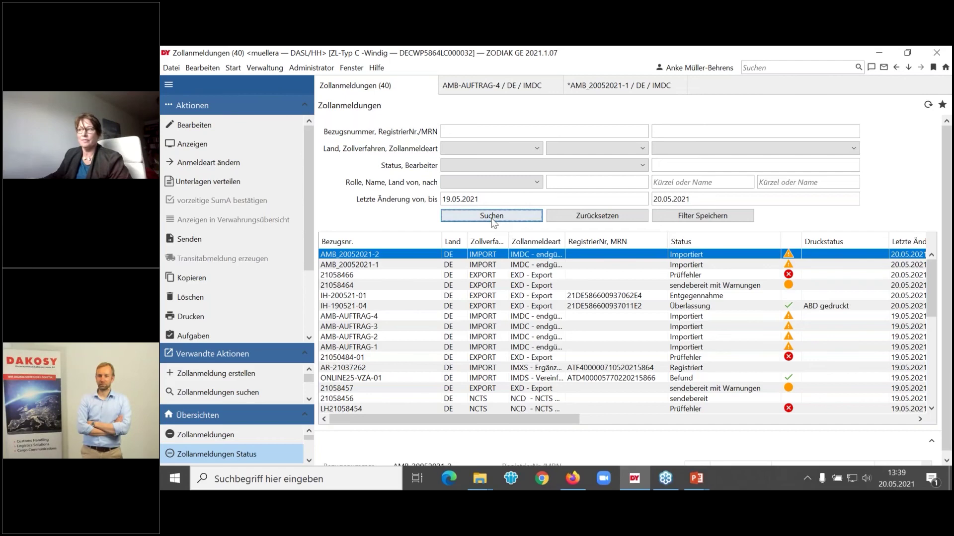
Refresh the Zollanmeldungen list to show AMB_20052021-1 and AMB_20052021-2 as Importiert
{"action": "left_click", "coordinate": [492, 217]}
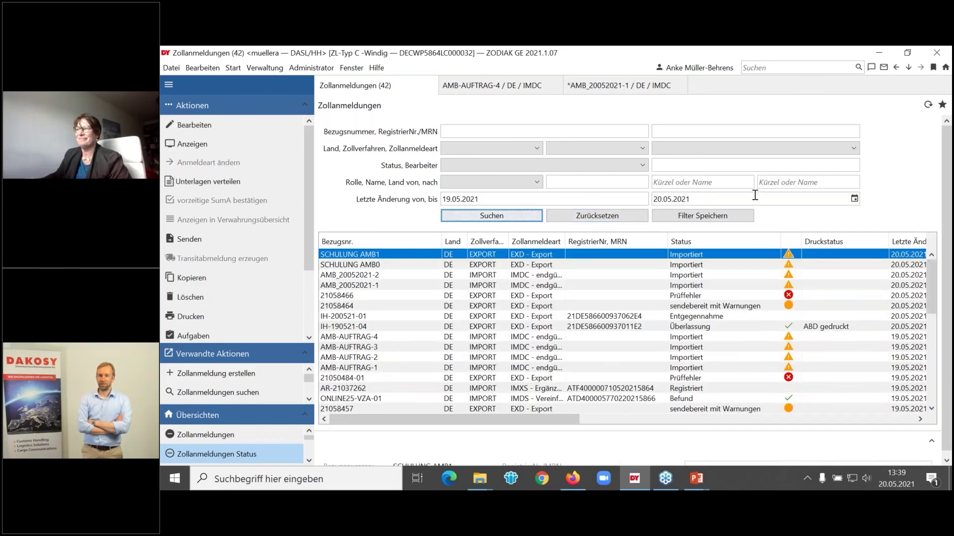